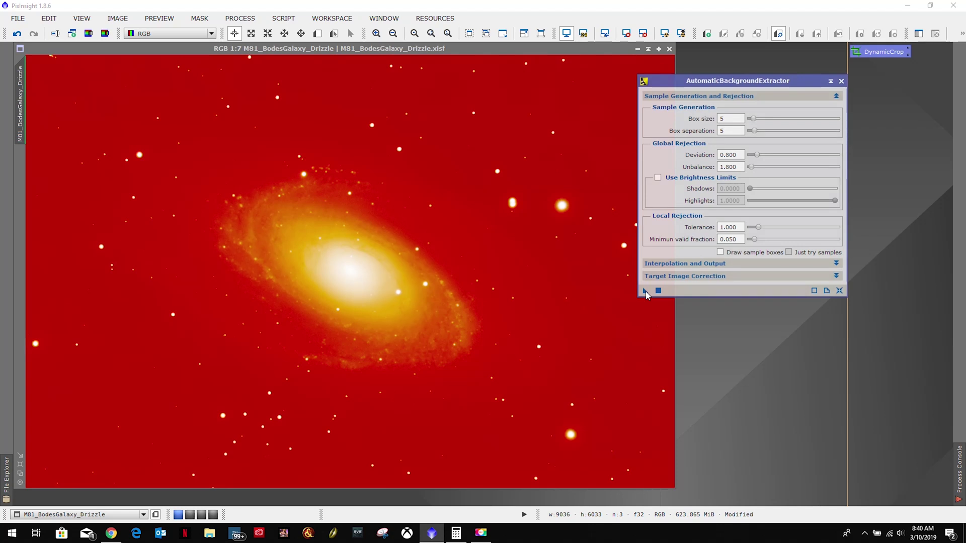
- Extract a background model from the M81 image with AutomaticBackgroundExtractor's current settings, auto-stretch its display, and discard it
{"action": "left_click_drag", "start_coordinate": [645, 292], "coordinate": [511, 271]}
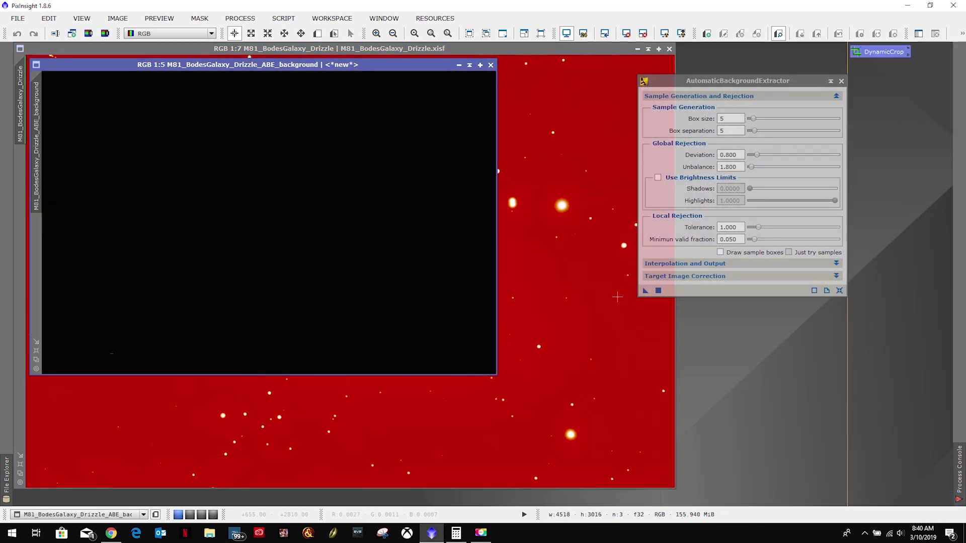
{"action": "scroll", "coordinate": [227, 328], "scroll_direction": "up", "scroll_amount": 1}
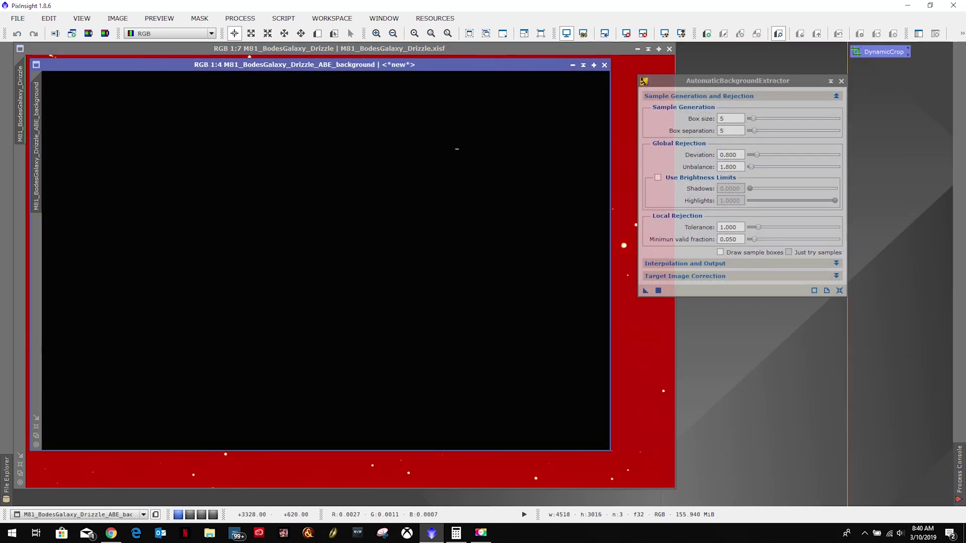
{"action": "left_click", "coordinate": [665, 34]}
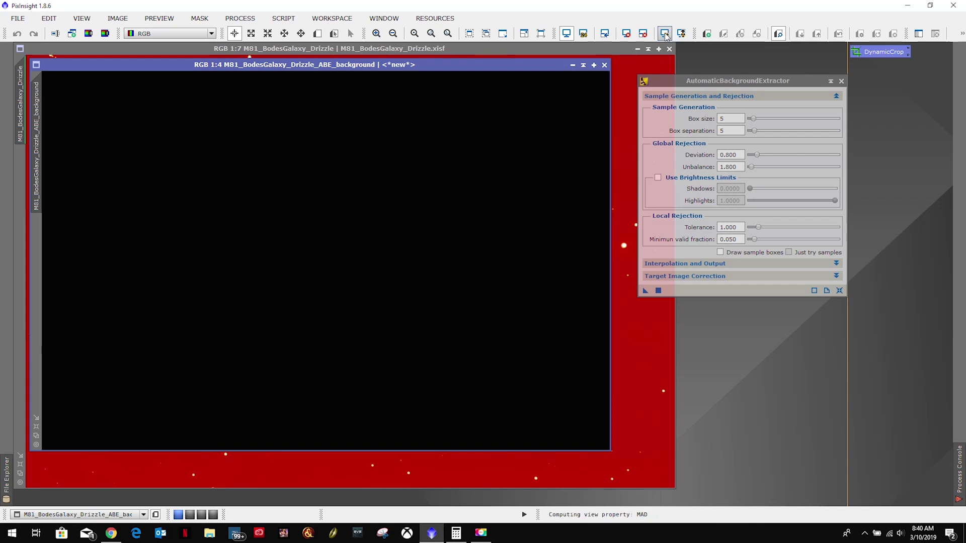
{"action": "left_click", "coordinate": [604, 64]}
- Set the target image correction to Subtraction with the background model discarded, and apply AutomaticBackgroundExtractor to the M81 image
{"action": "left_click", "coordinate": [698, 277]}
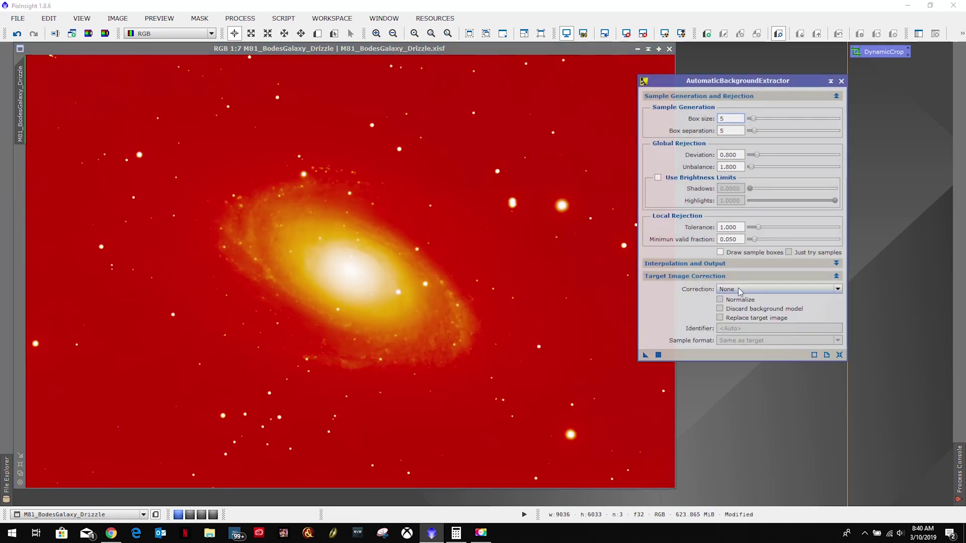
{"action": "left_click", "coordinate": [741, 288]}
{"action": "left_click", "coordinate": [742, 304]}
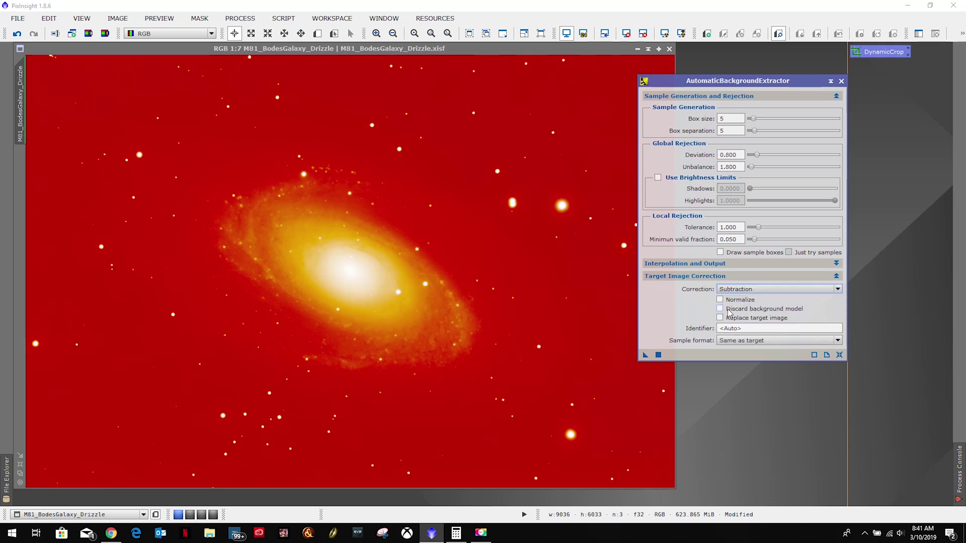
{"action": "left_click", "coordinate": [720, 308]}
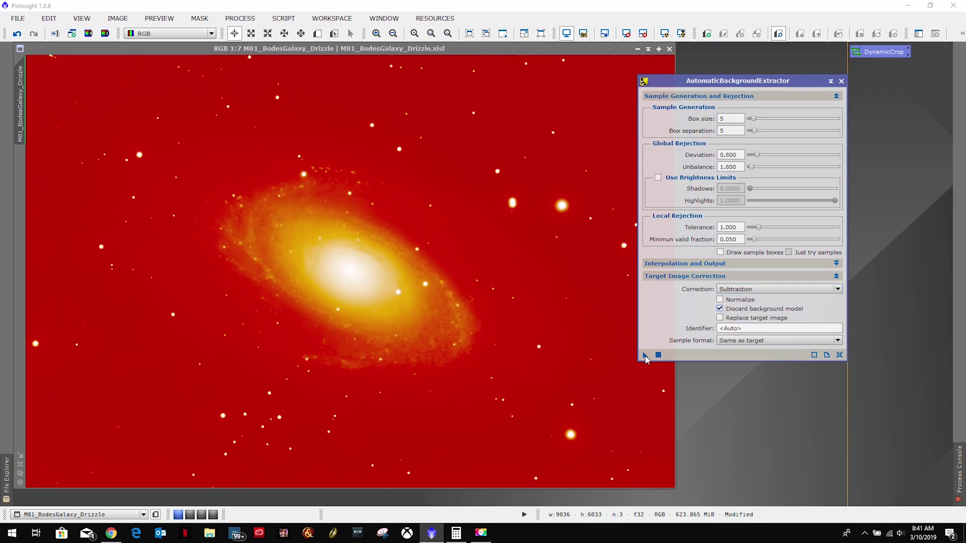
{"action": "left_click_drag", "start_coordinate": [645, 357], "coordinate": [523, 330]}
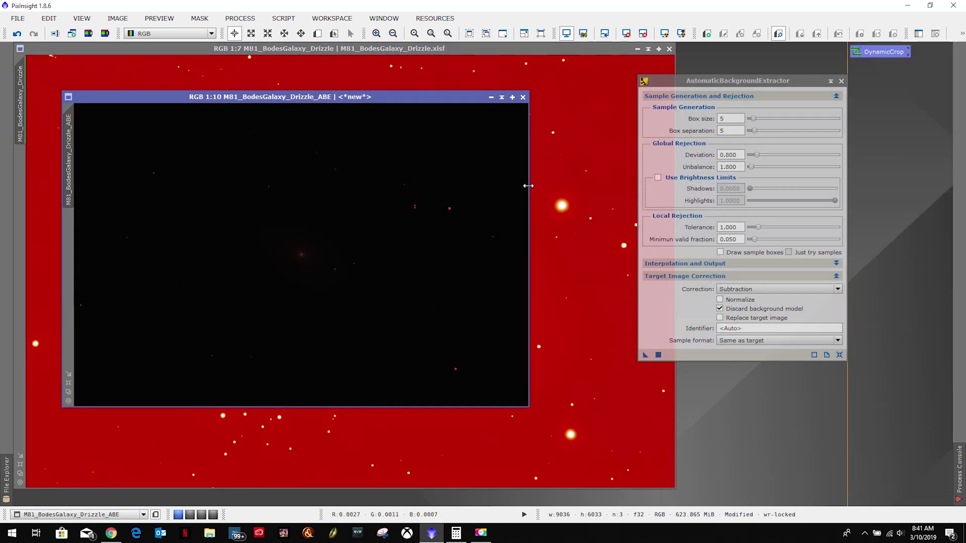
- Auto-stretch the corrected ABE image, line it up over the original to inspect the gradient removal, and close it
{"action": "left_click", "coordinate": [69, 384]}
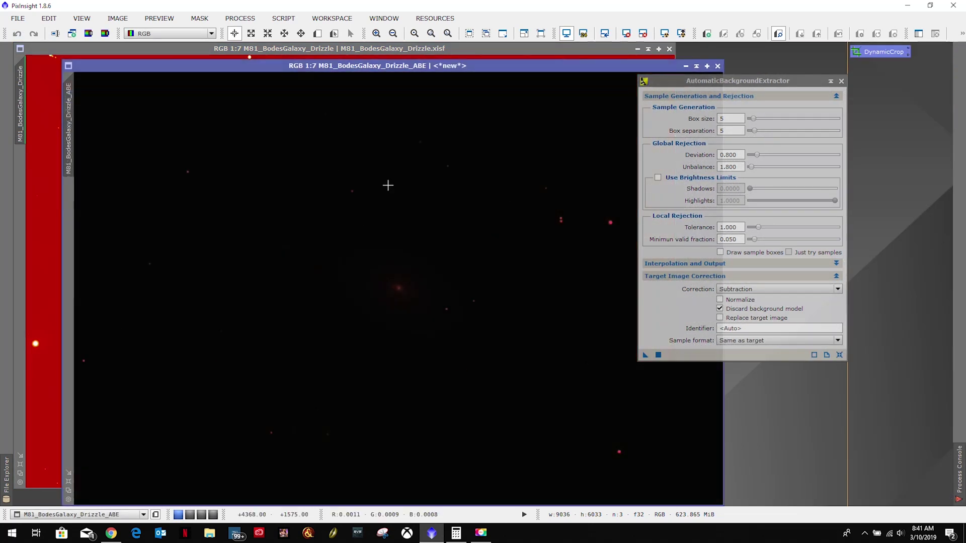
{"action": "left_click", "coordinate": [665, 33]}
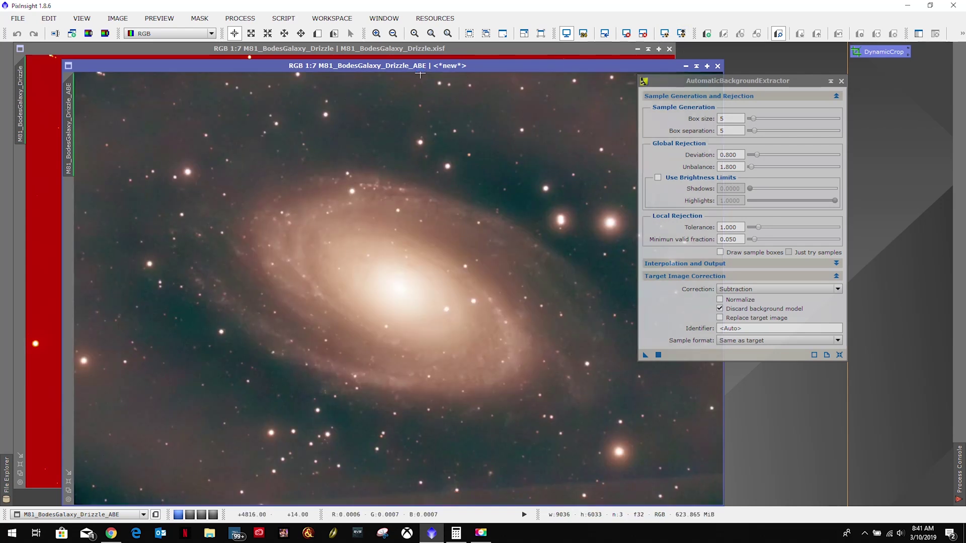
{"action": "left_click_drag", "start_coordinate": [428, 68], "coordinate": [379, 48]}
{"action": "left_click_drag", "start_coordinate": [685, 83], "coordinate": [729, 76]}
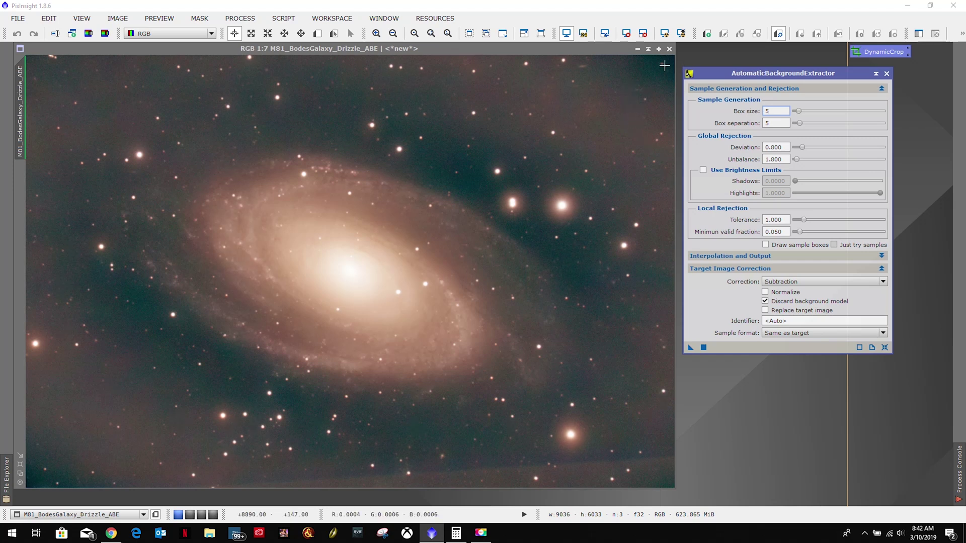
{"action": "left_click_drag", "start_coordinate": [577, 48], "coordinate": [576, 62]}
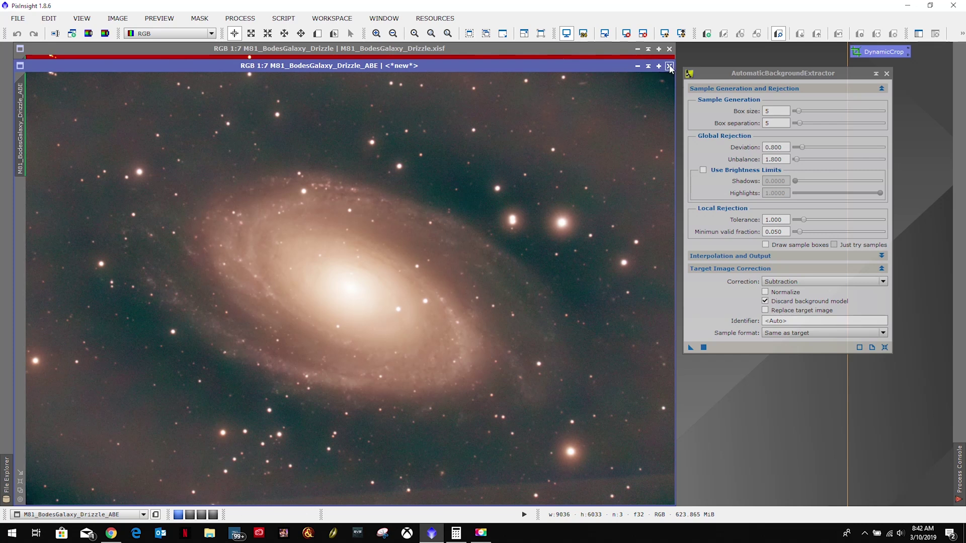
{"action": "left_click", "coordinate": [669, 66]}
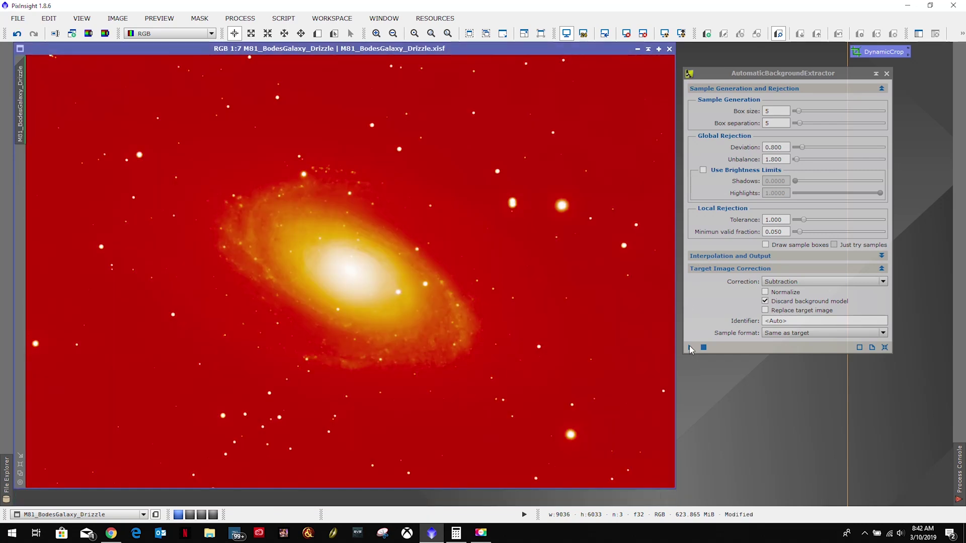
- Save the AutomaticBackgroundExtractor settings as a process icon on the workspace and rename it ABE
{"action": "left_click_drag", "start_coordinate": [690, 349], "coordinate": [737, 392]}
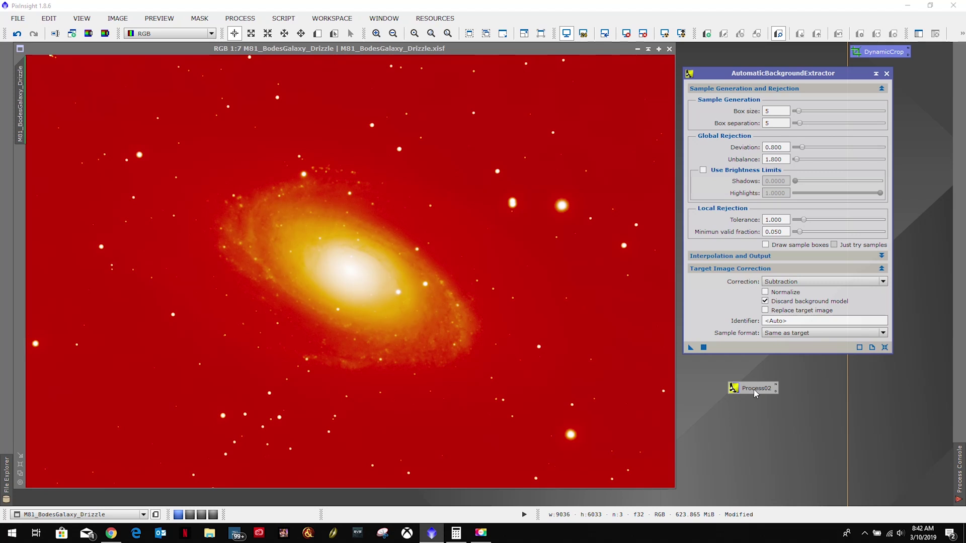
{"action": "right_click", "coordinate": [756, 388]}
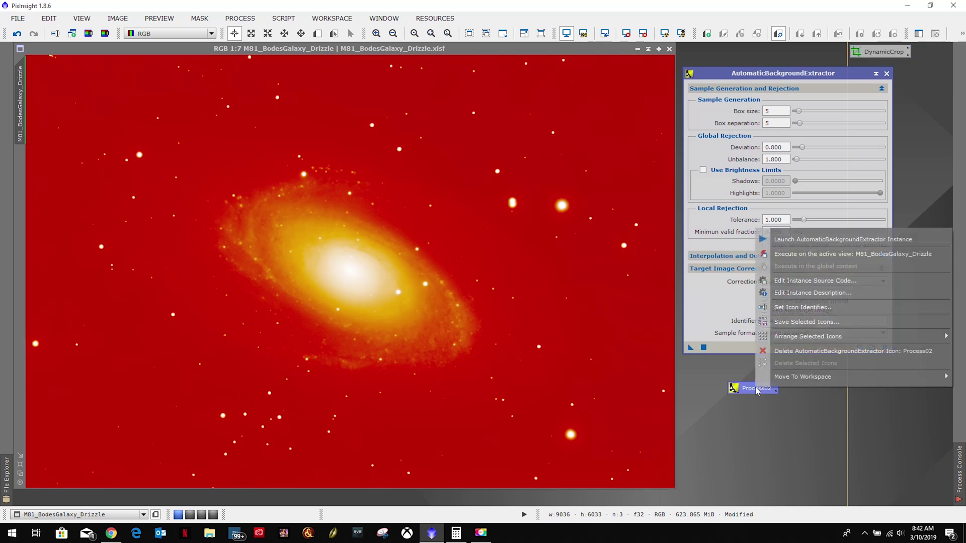
{"action": "left_click", "coordinate": [801, 307]}
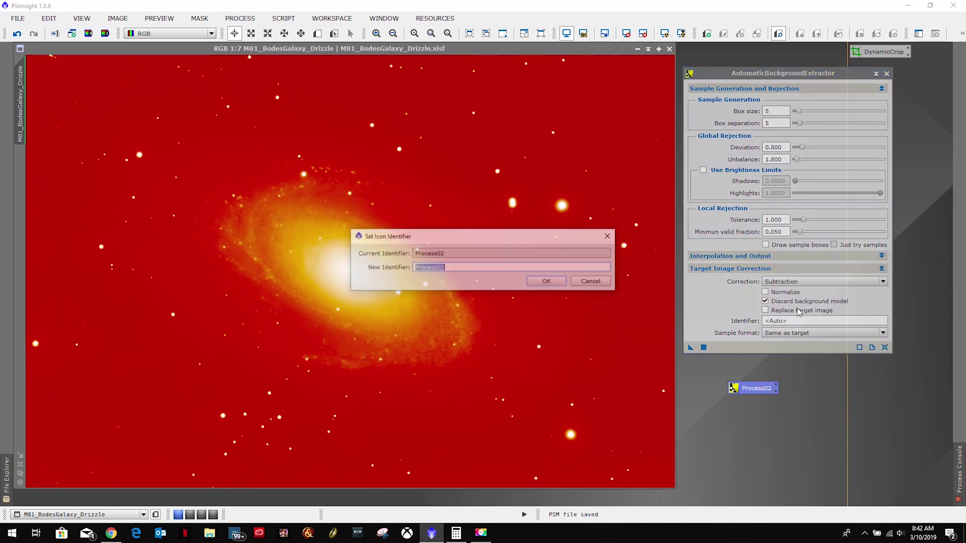
{"action": "type", "text": "ABE"}
{"action": "key", "text": "Return"}
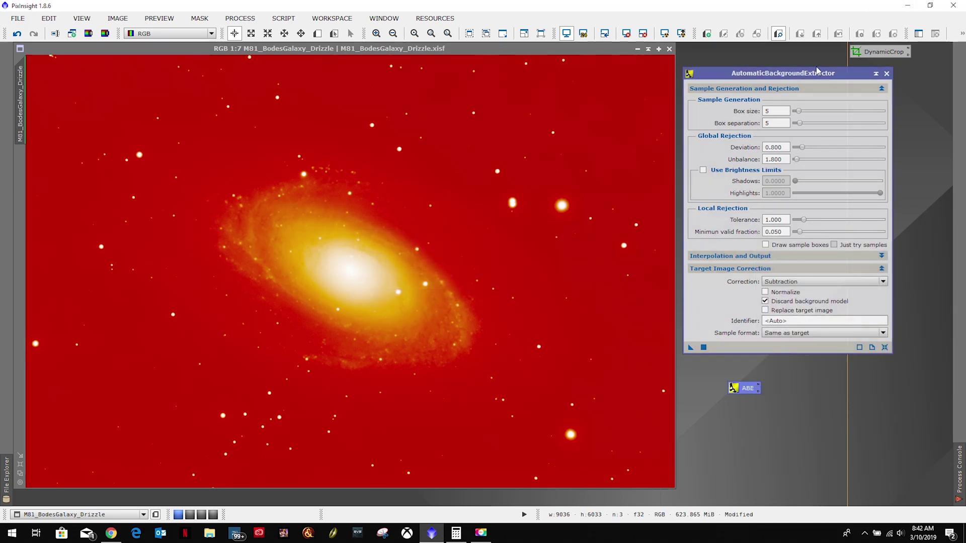
- Place the ABE icon directly beneath the DynamicCrop icon and close AutomaticBackgroundExtractor
{"action": "left_click_drag", "start_coordinate": [812, 72], "coordinate": [718, 76]}
{"action": "left_click_drag", "start_coordinate": [752, 391], "coordinate": [867, 67]}
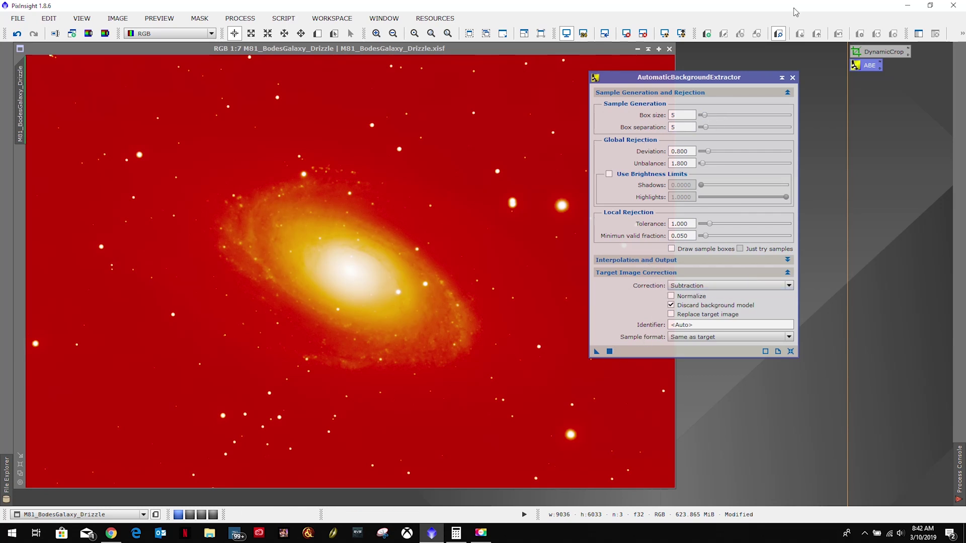
{"action": "left_click", "coordinate": [792, 79]}
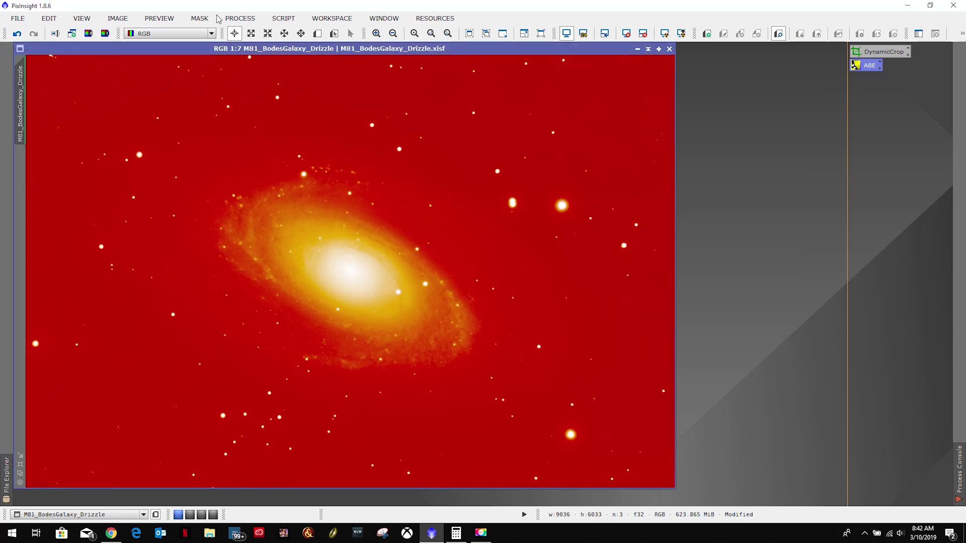
- Open the DynamicBackgroundExtraction process from the full list of processes
{"action": "left_click", "coordinate": [199, 19]}
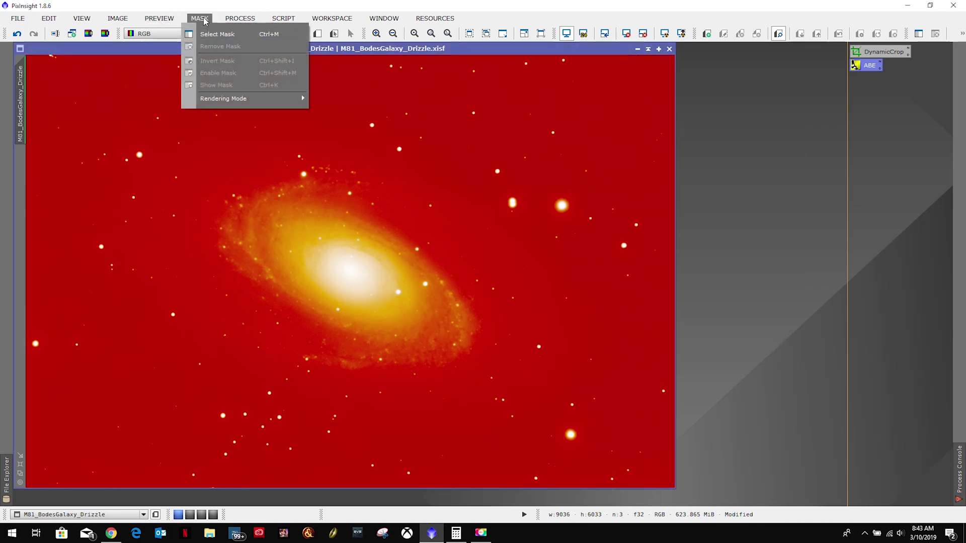
{"action": "mouse_move", "coordinate": [253, 19]}
{"action": "mouse_move", "coordinate": [342, 29]}
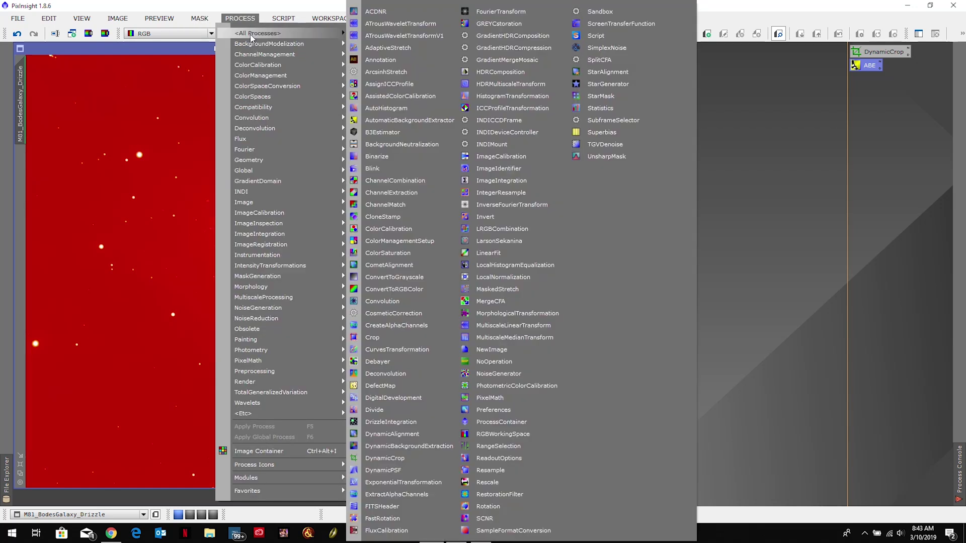
{"action": "left_click", "coordinate": [402, 446]}
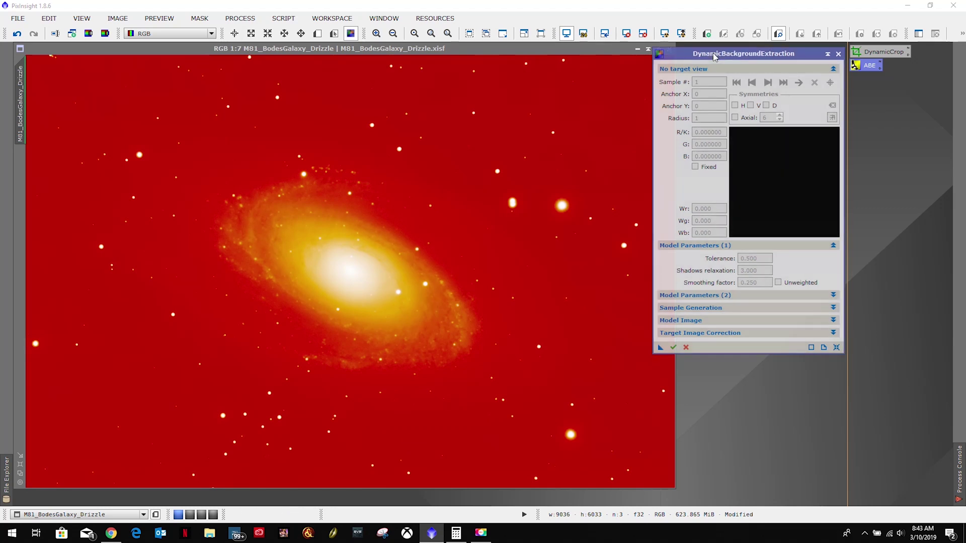
- Examine DynamicBackgroundExtraction's model parameter, sample generation, model image and target image correction sections, leaving them all collapsed
{"action": "left_click", "coordinate": [717, 245]}
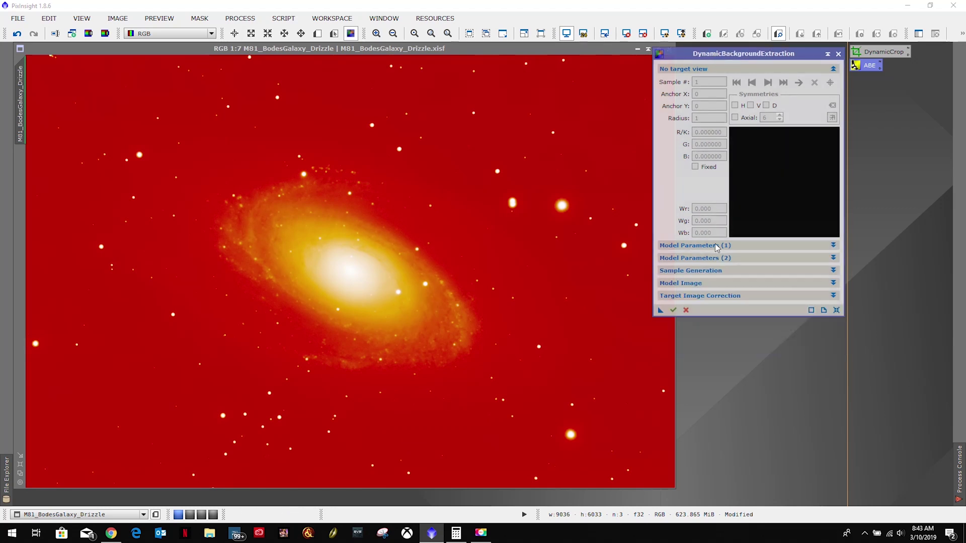
{"action": "left_click", "coordinate": [739, 258]}
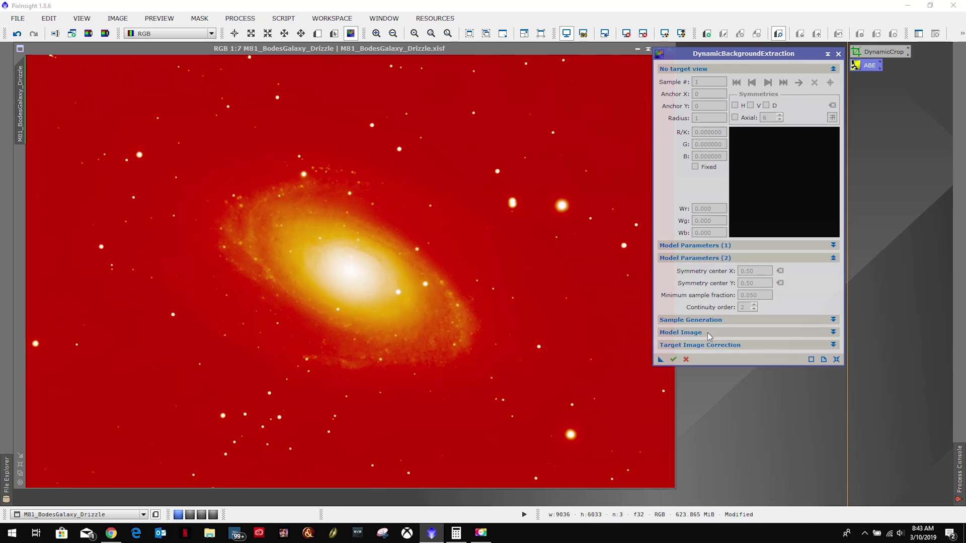
{"action": "left_click", "coordinate": [729, 258]}
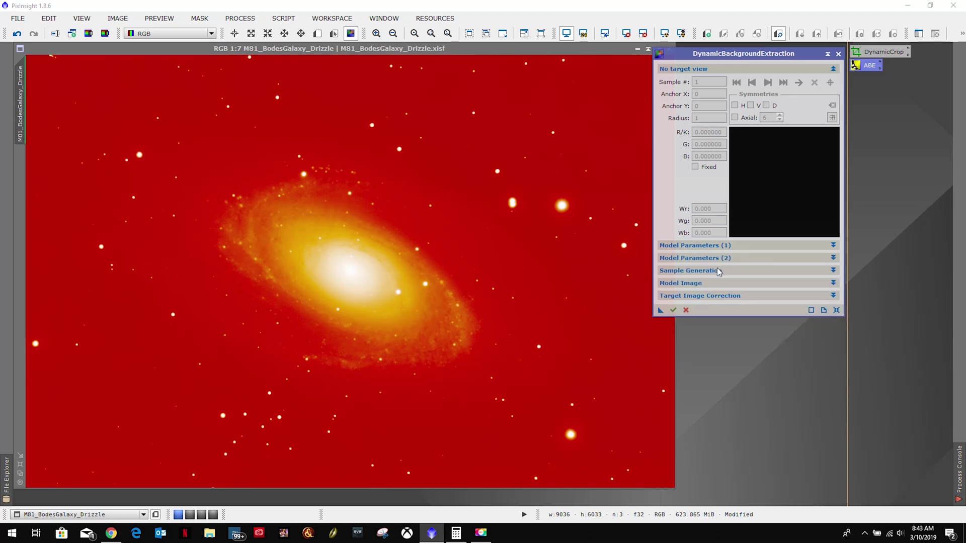
{"action": "left_click", "coordinate": [719, 272]}
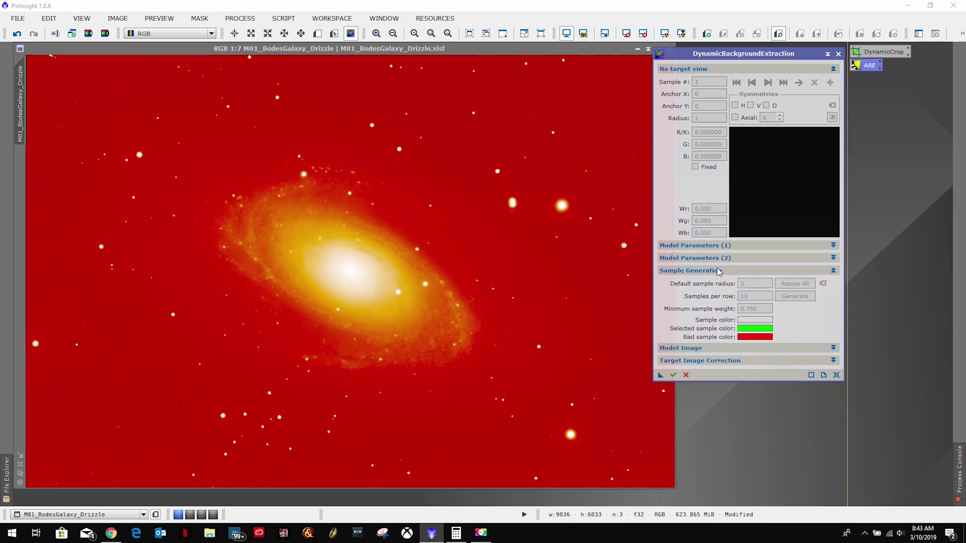
{"action": "left_click", "coordinate": [719, 272]}
{"action": "left_click", "coordinate": [712, 283]}
{"action": "left_click", "coordinate": [711, 284]}
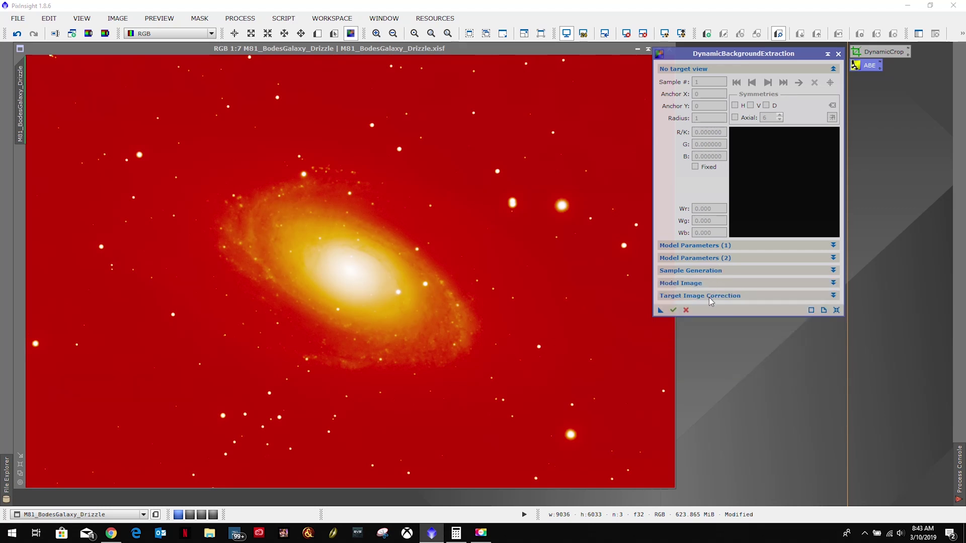
{"action": "left_click", "coordinate": [709, 296]}
{"action": "left_click", "coordinate": [709, 297]}
- Start DynamicBackgroundExtraction on the M81 image and generate samples with a default radius of 15 and 20 samples per row
{"action": "left_click", "coordinate": [490, 48]}
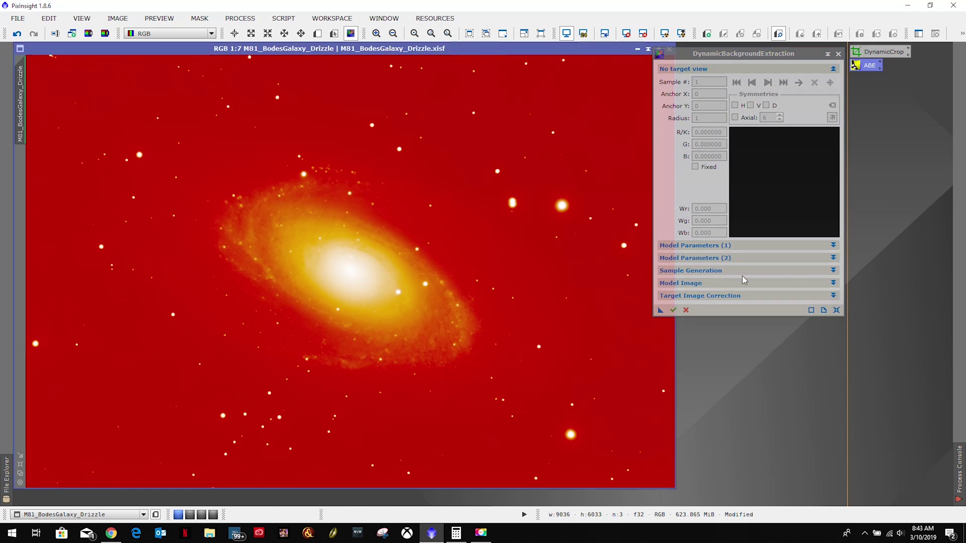
{"action": "left_click", "coordinate": [837, 310]}
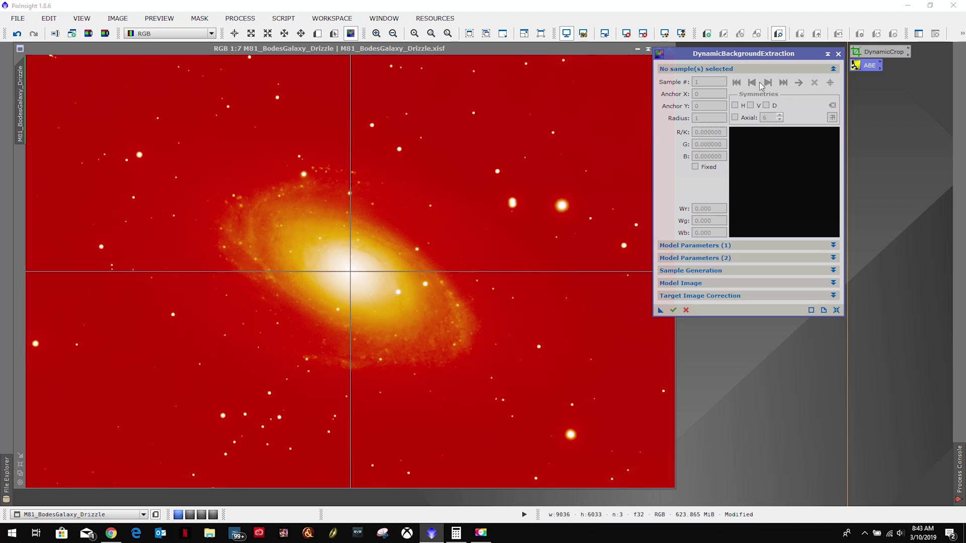
{"action": "left_click", "coordinate": [720, 274]}
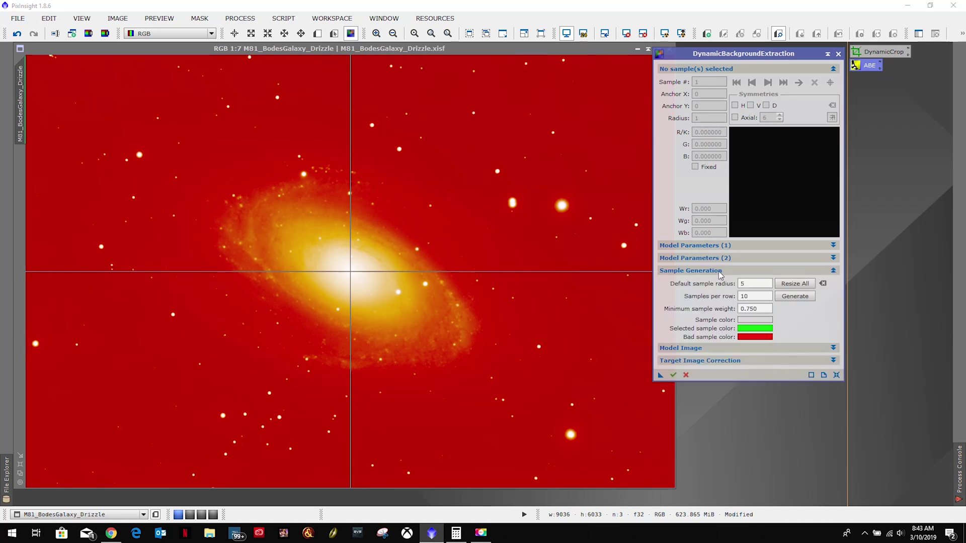
{"action": "left_click", "coordinate": [750, 285]}
{"action": "double_click", "coordinate": [756, 285]}
{"action": "double_click", "coordinate": [756, 294]}
{"action": "type", "text": "2"}
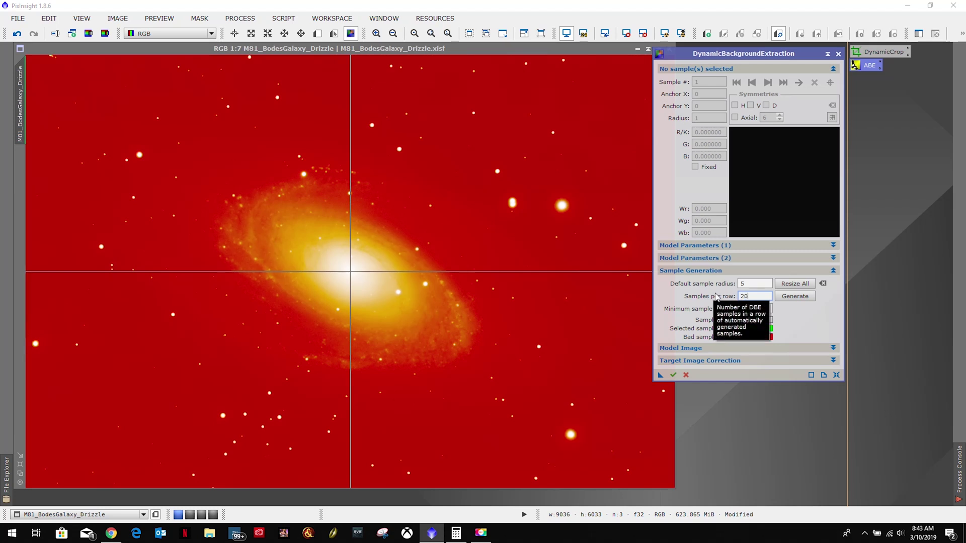
{"action": "type", "text": "0"}
{"action": "key", "text": "shift+Tab"}
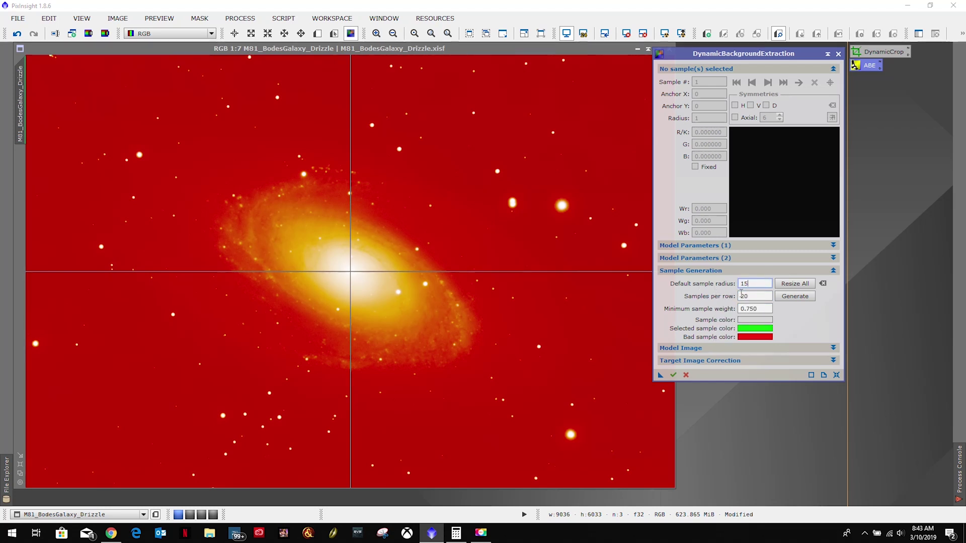
{"action": "left_click", "coordinate": [795, 296]}
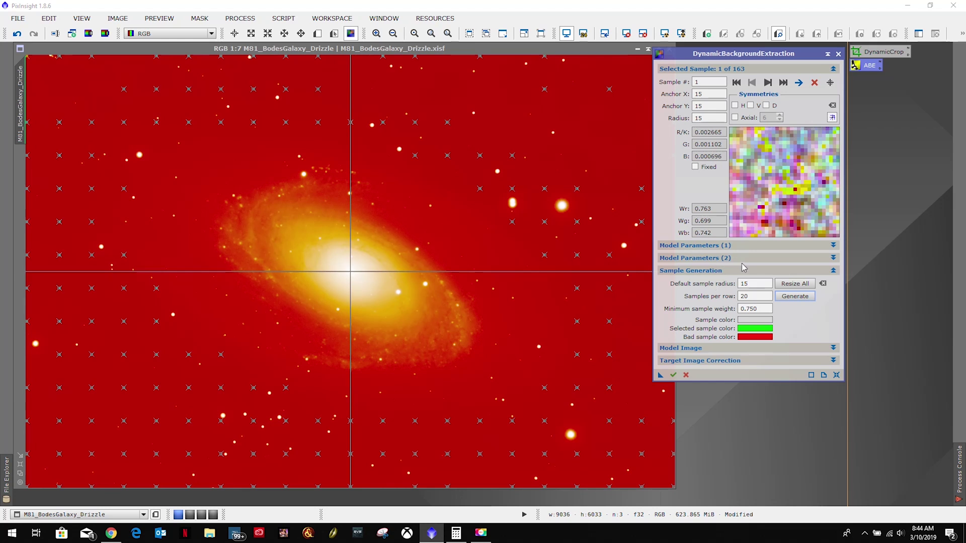
- Set the model tolerance to 0.800, resize all samples, and regenerate the background samples
{"action": "left_click", "coordinate": [745, 247]}
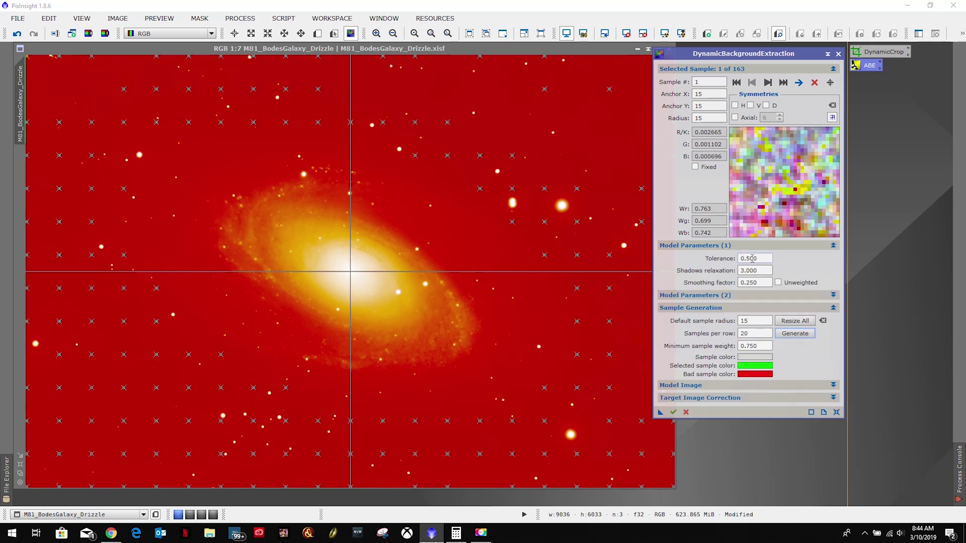
{"action": "left_click_drag", "start_coordinate": [746, 259], "coordinate": [767, 258]}
{"action": "left_click", "coordinate": [777, 324]}
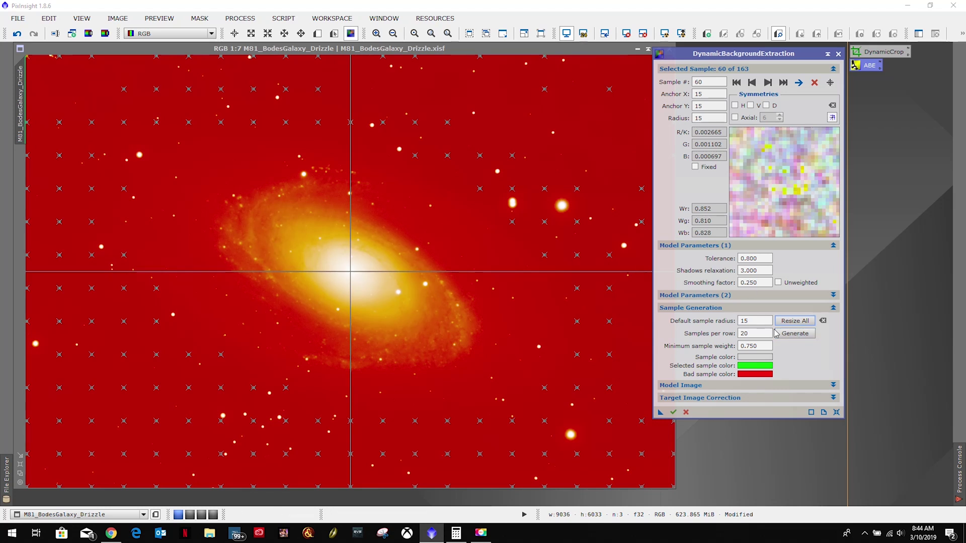
{"action": "left_click", "coordinate": [795, 336]}
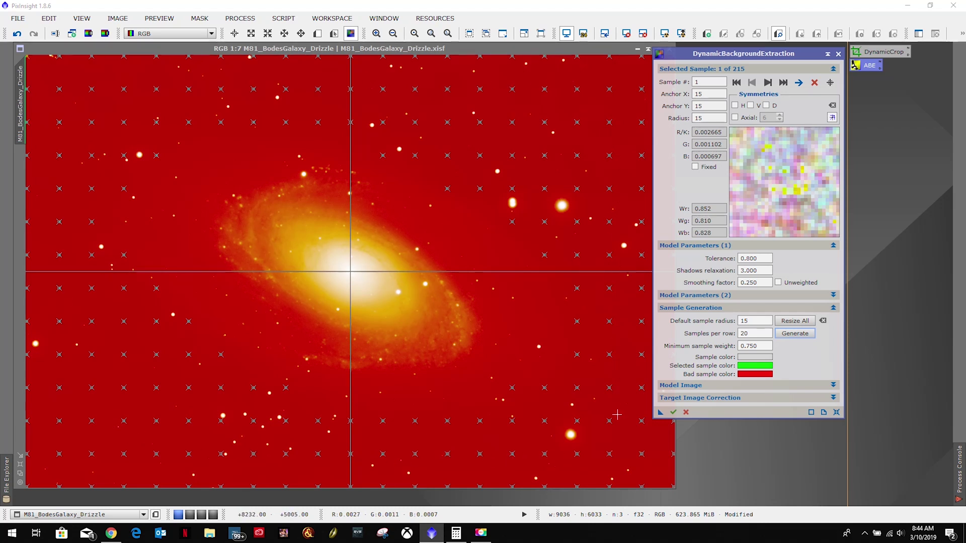
- Reset DynamicBackgroundExtraction to its defaults and generate samples with a default radius of 15 and 20 samples per row
{"action": "left_click_drag", "start_coordinate": [705, 53], "coordinate": [729, 54]}
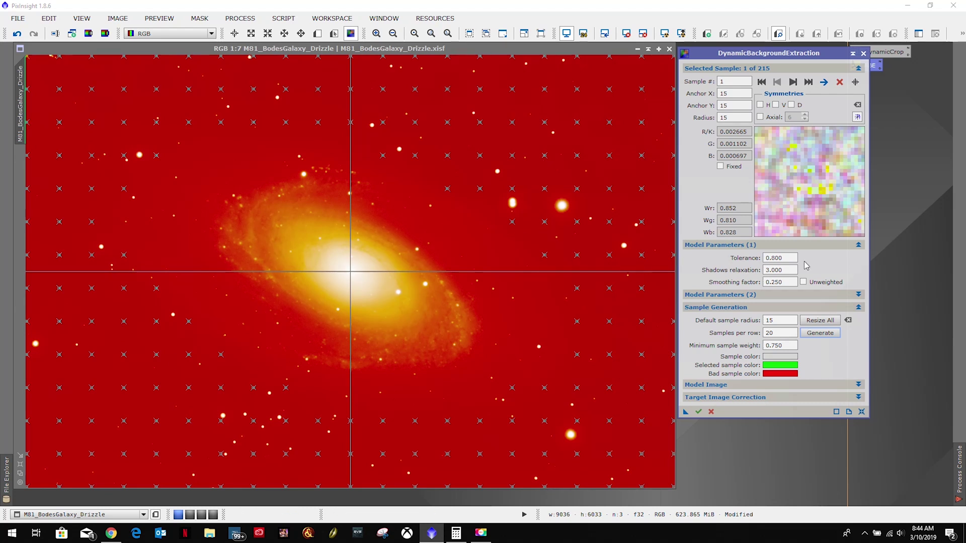
{"action": "left_click", "coordinate": [861, 411]}
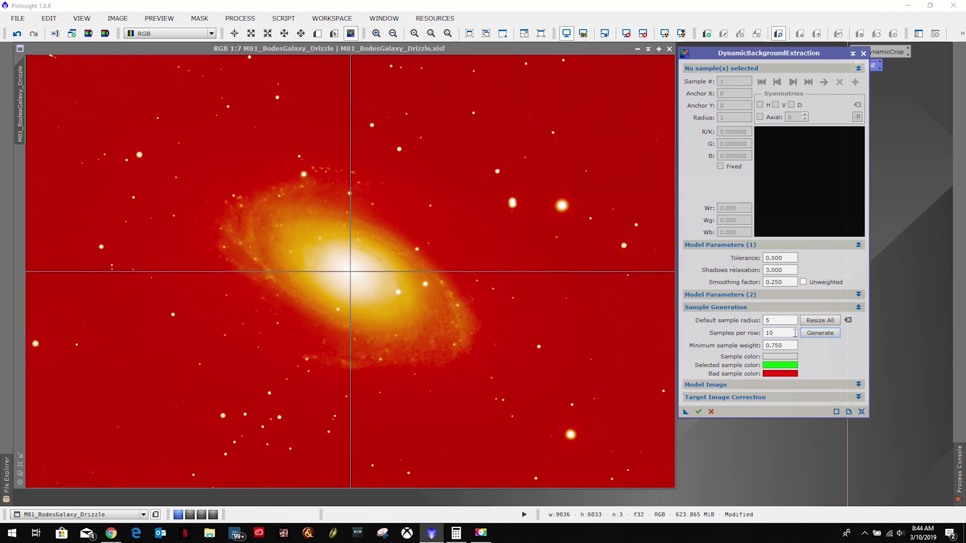
{"action": "double_click", "coordinate": [783, 319]}
{"action": "double_click", "coordinate": [780, 333]}
{"action": "left_click", "coordinate": [823, 333]}
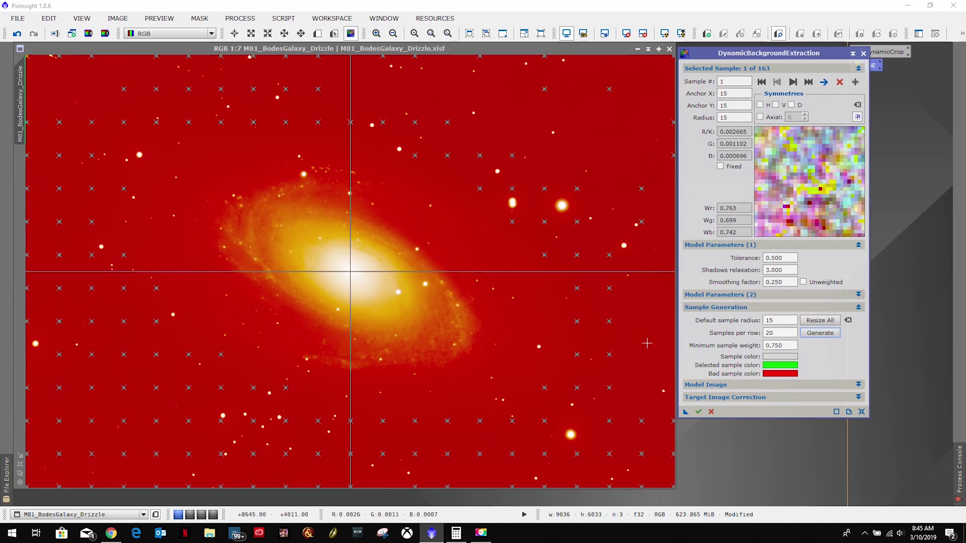
- Add ten background samples by hand in the empty sky near the image's upper-right corner
{"action": "left_click", "coordinate": [584, 128]}
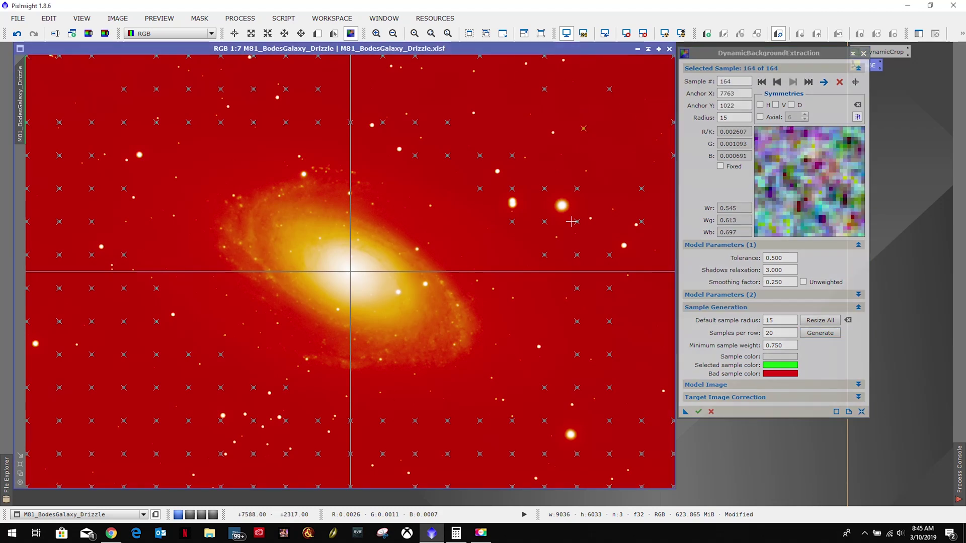
{"action": "scroll", "coordinate": [597, 134], "scroll_direction": "up", "scroll_amount": 6}
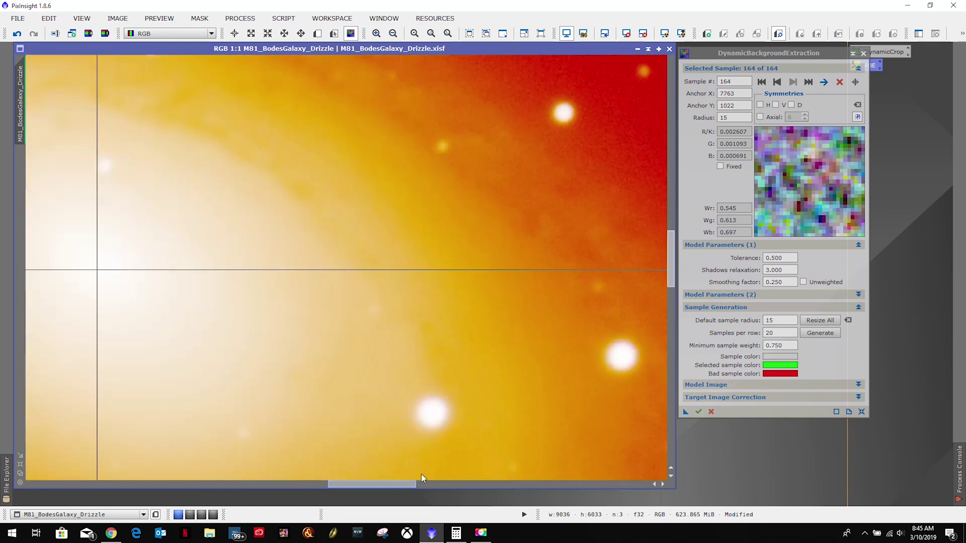
{"action": "left_click_drag", "start_coordinate": [338, 484], "coordinate": [524, 484]}
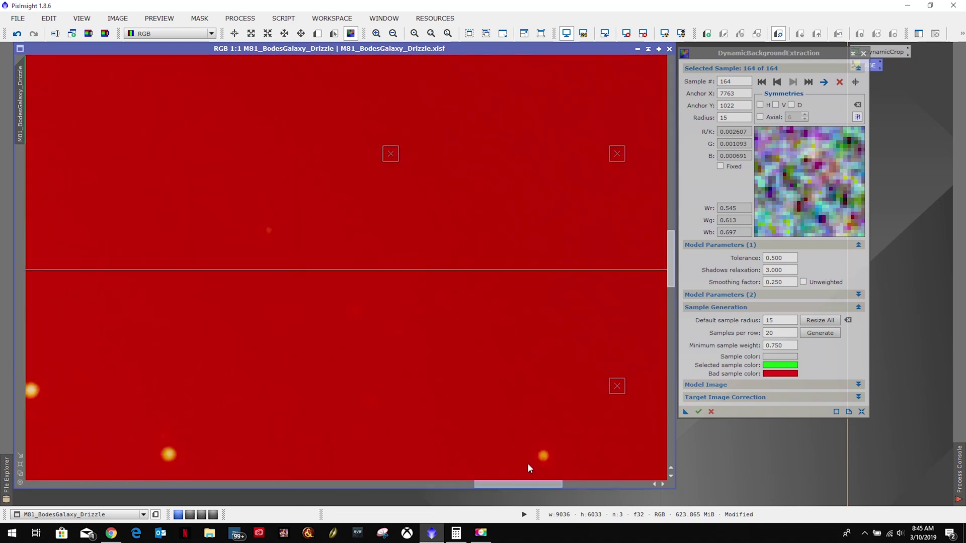
{"action": "left_click_drag", "start_coordinate": [669, 272], "coordinate": [671, 134]}
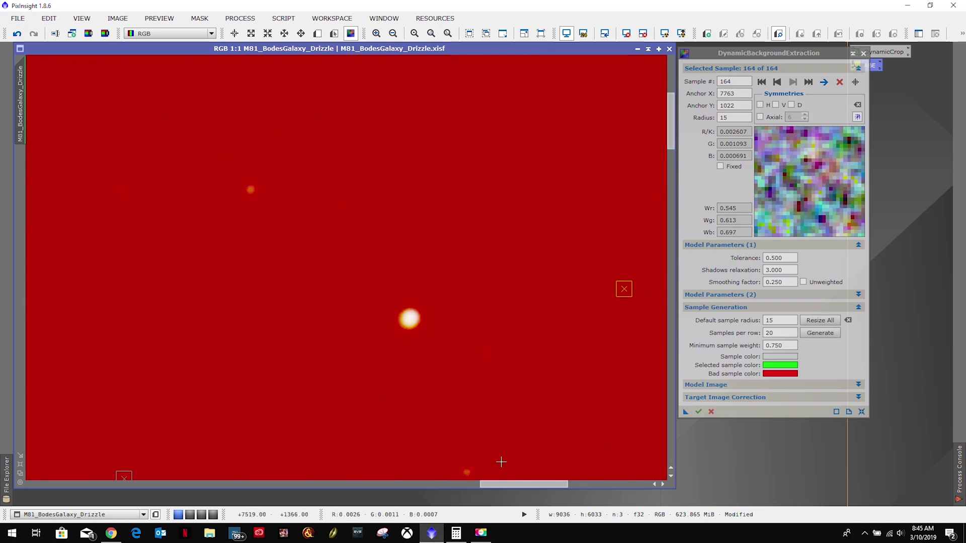
{"action": "left_click_drag", "start_coordinate": [506, 482], "coordinate": [529, 479]}
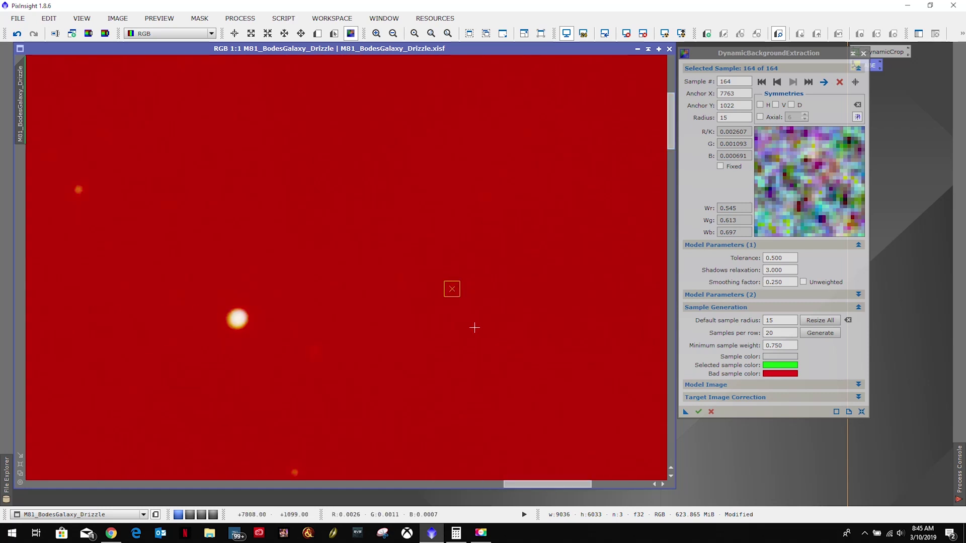
{"action": "left_click", "coordinate": [459, 300]}
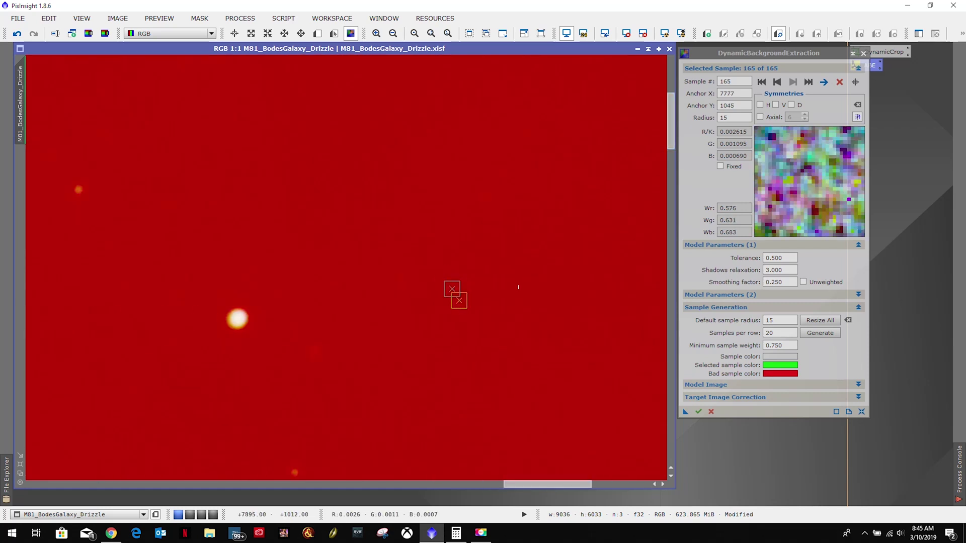
{"action": "left_click", "coordinate": [473, 232]}
{"action": "left_click", "coordinate": [279, 190]}
{"action": "left_click", "coordinate": [210, 122]}
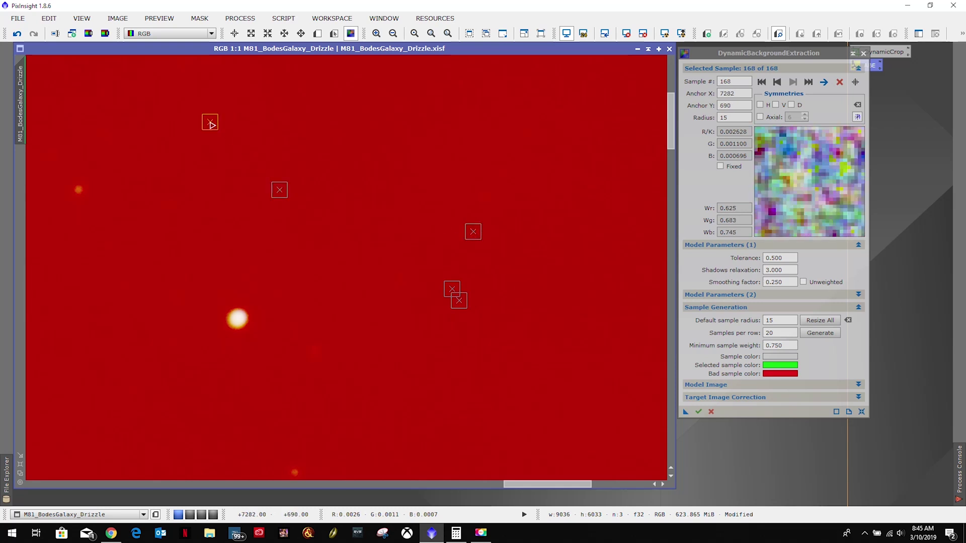
{"action": "left_click", "coordinate": [202, 262]}
{"action": "left_click", "coordinate": [433, 358]}
{"action": "left_click", "coordinate": [611, 321]}
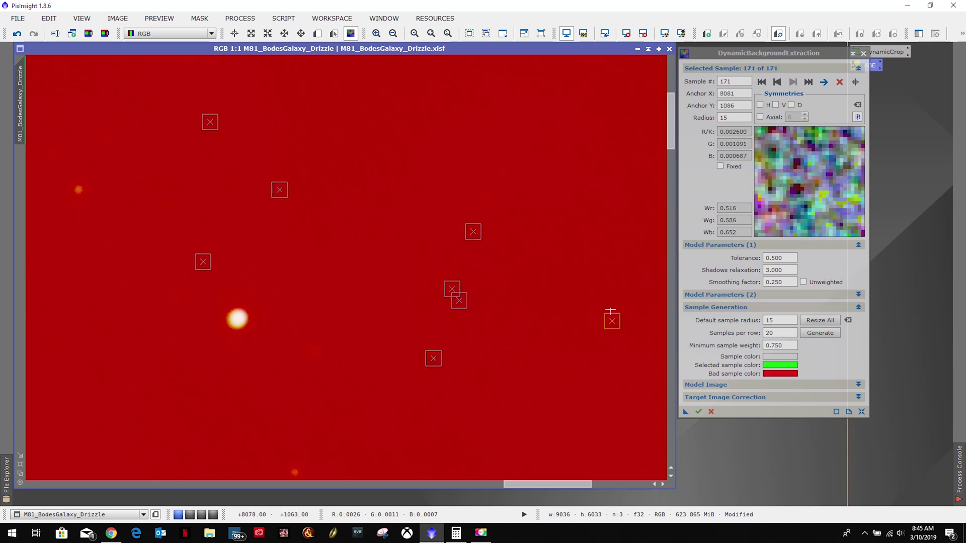
{"action": "left_click", "coordinate": [506, 186]}
{"action": "left_click", "coordinate": [423, 144]}
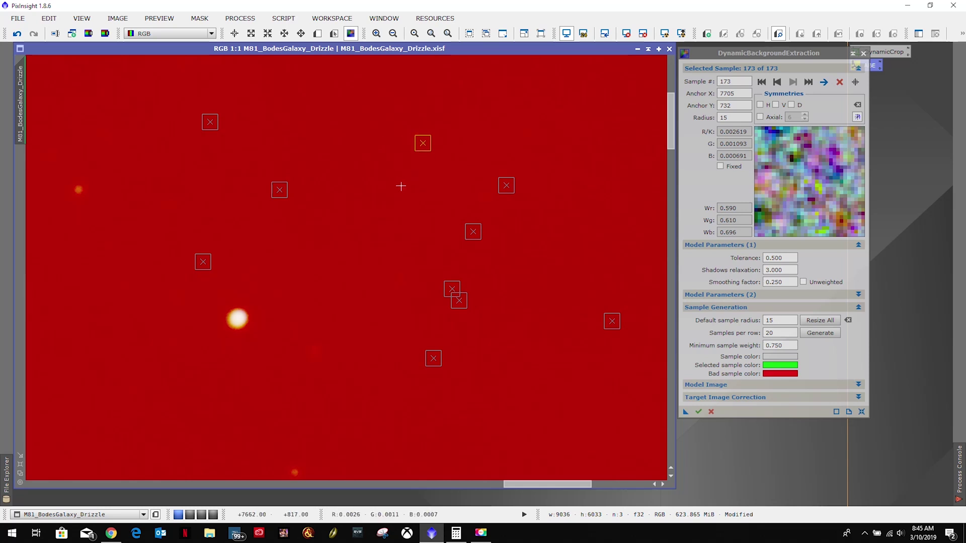
- Set the model tolerance to 0.200 and resize all samples
{"action": "mouse_move", "coordinate": [769, 258]}
{"action": "left_mouse_down"}
{"action": "mouse_move", "coordinate": [792, 256]}
{"action": "mouse_move", "coordinate": [773, 258]}
{"action": "left_mouse_up"}
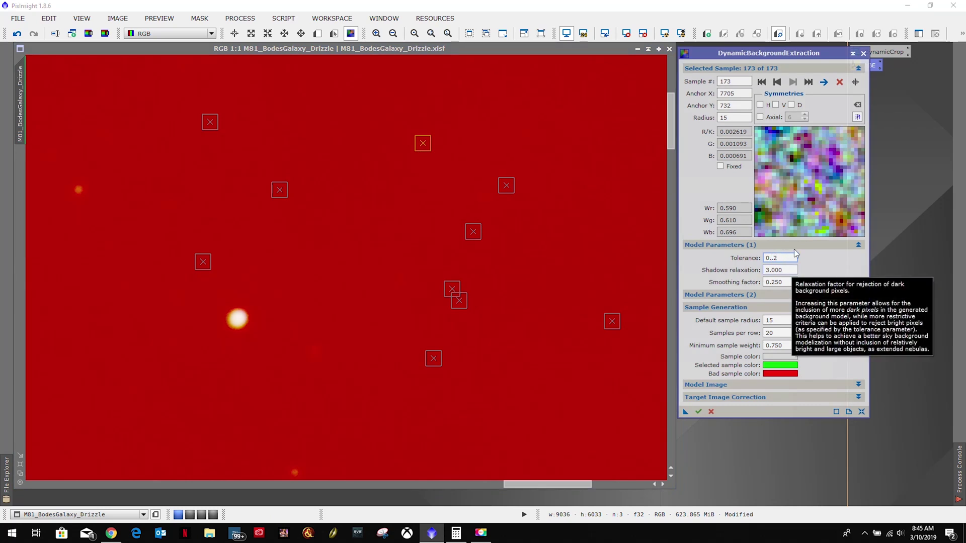
{"action": "key", "text": "alt+Tab"}
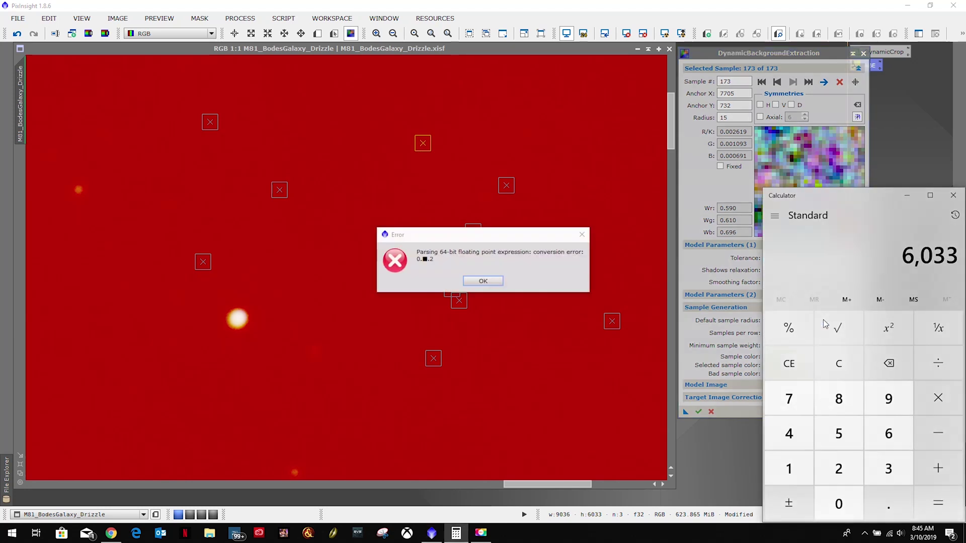
{"action": "left_click", "coordinate": [484, 281]}
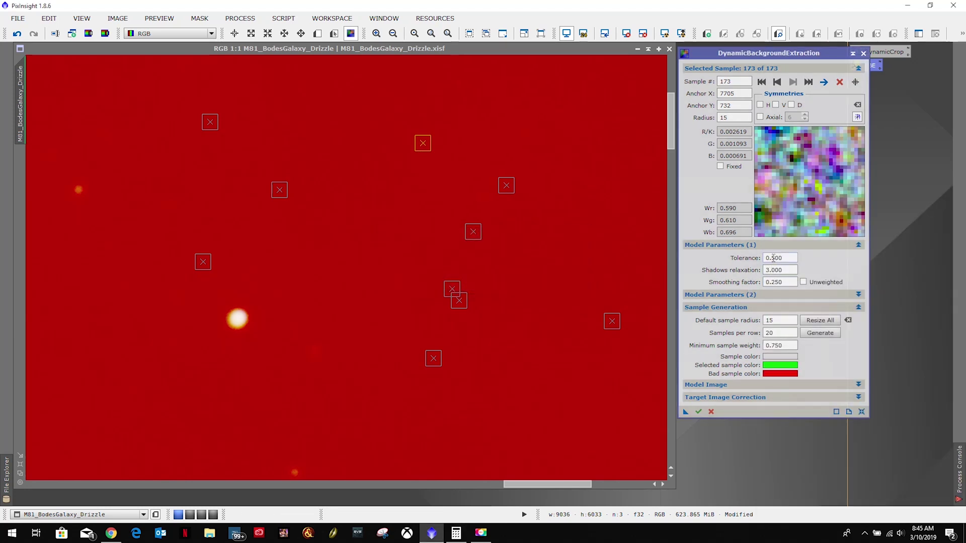
{"action": "left_click_drag", "start_coordinate": [770, 258], "coordinate": [804, 257]}
{"action": "left_click", "coordinate": [821, 322]}
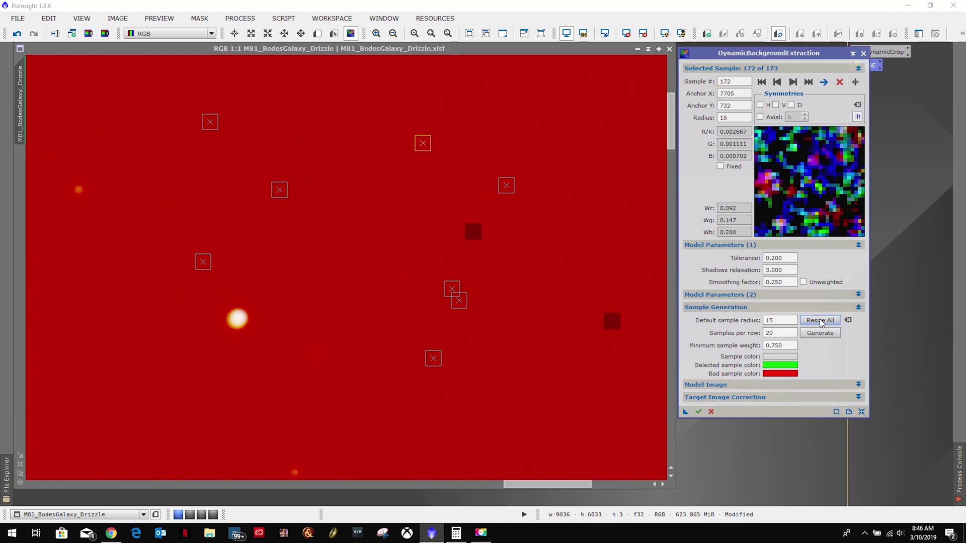
- Examine the pixel preview and weights of the two darkened samples among the hand-placed ones
{"action": "left_click", "coordinate": [478, 238]}
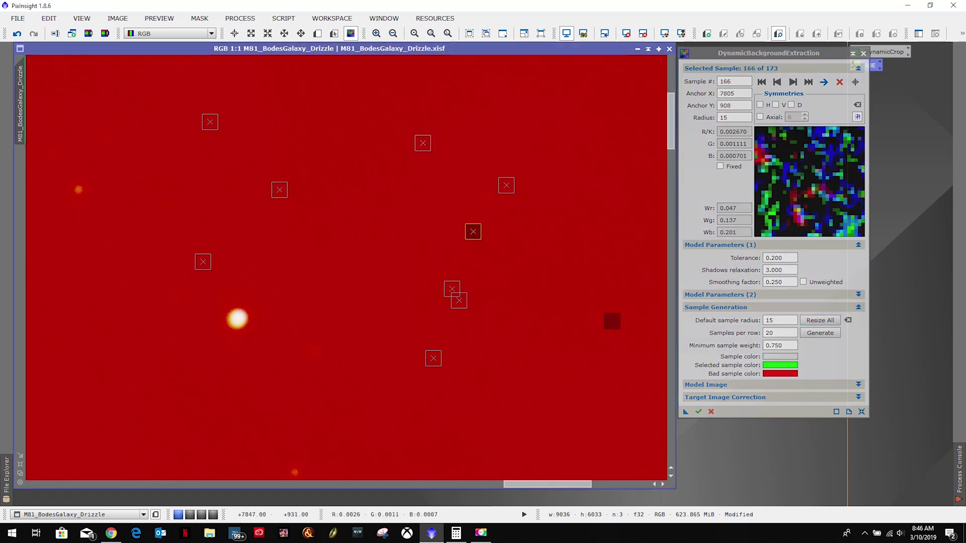
{"action": "left_click", "coordinate": [610, 319]}
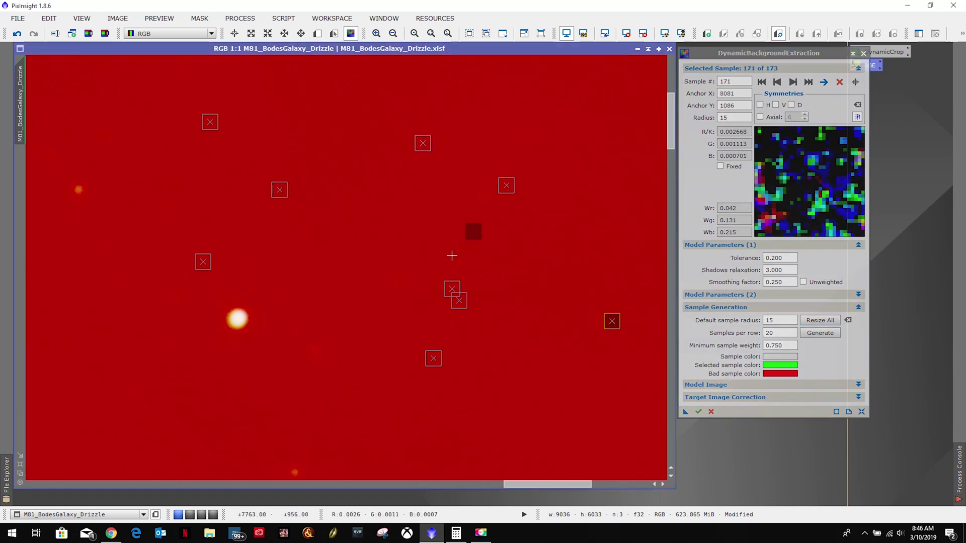
{"action": "left_click", "coordinate": [477, 233]}
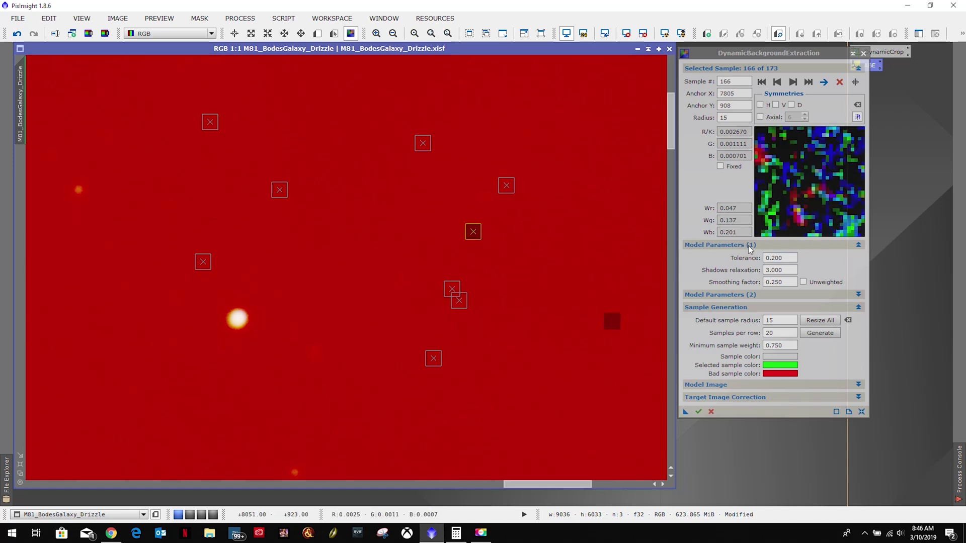
- Set the model tolerance to 0.300, resize all samples, and add one sample beside the rightmost hand-placed sample
{"action": "left_click_drag", "start_coordinate": [771, 257], "coordinate": [786, 258]}
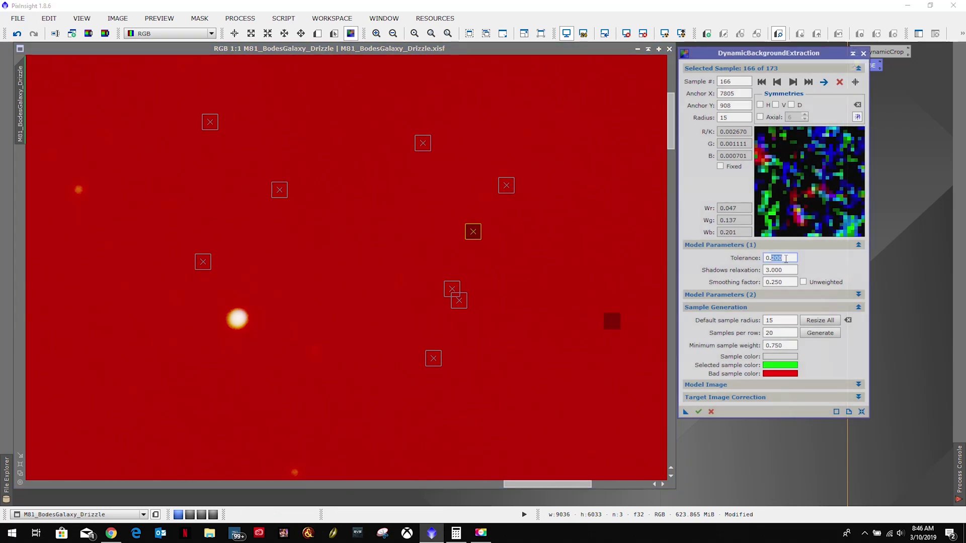
{"action": "type", "text": "3"}
{"action": "left_click", "coordinate": [814, 321]}
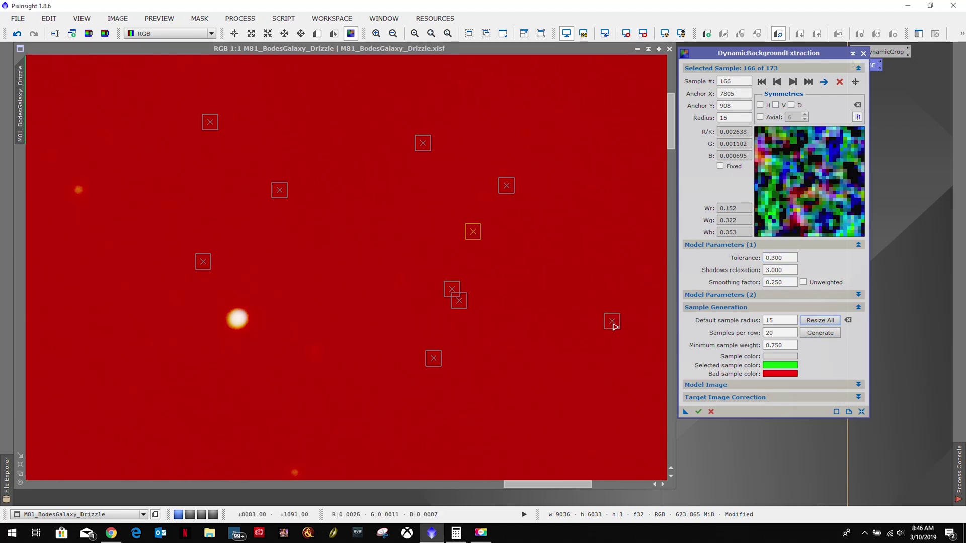
{"action": "left_click", "coordinate": [620, 321]}
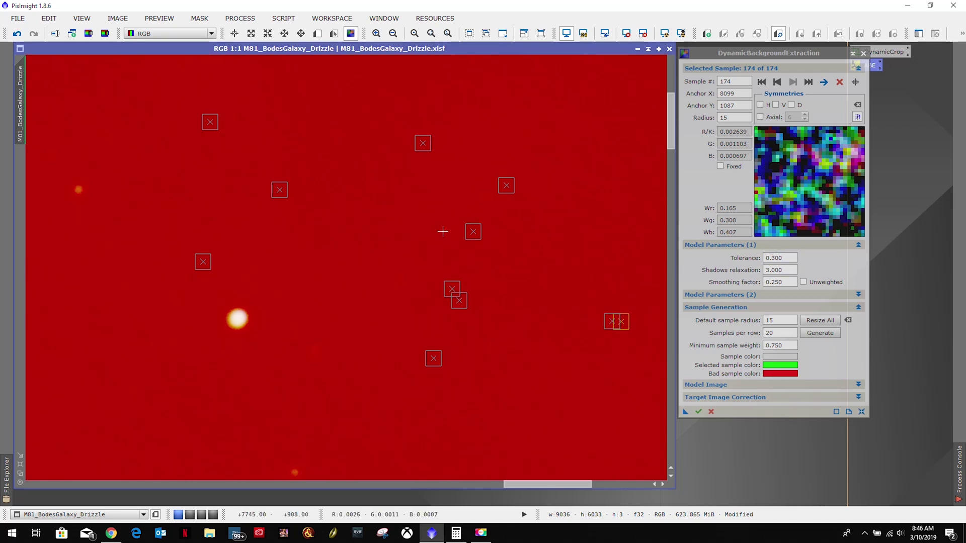
- Add background samples by hand along the right side of the image, from level with the galaxy up to the upper corner
{"action": "scroll", "coordinate": [369, 213], "scroll_direction": "down", "scroll_amount": 6}
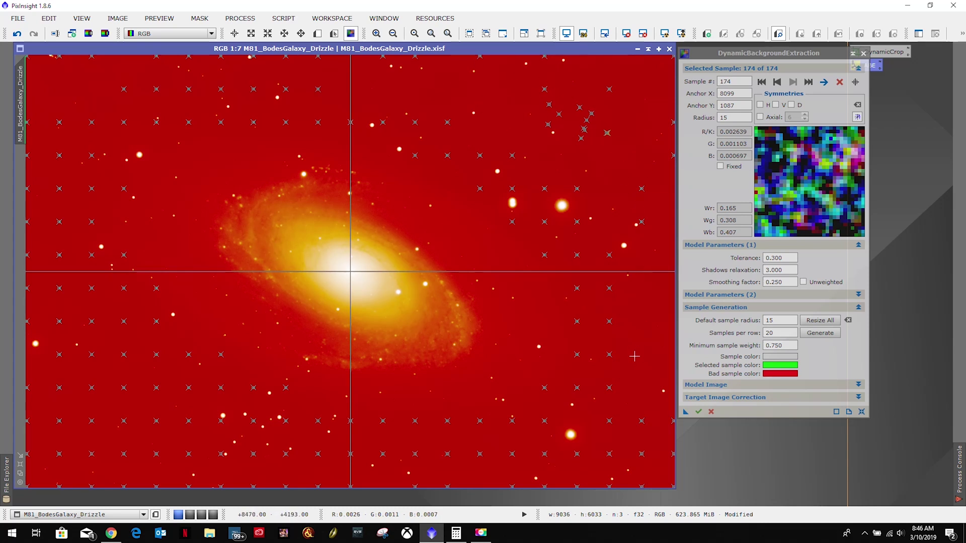
{"action": "left_click", "coordinate": [633, 336]}
{"action": "left_click", "coordinate": [636, 301]}
{"action": "left_click", "coordinate": [651, 283]}
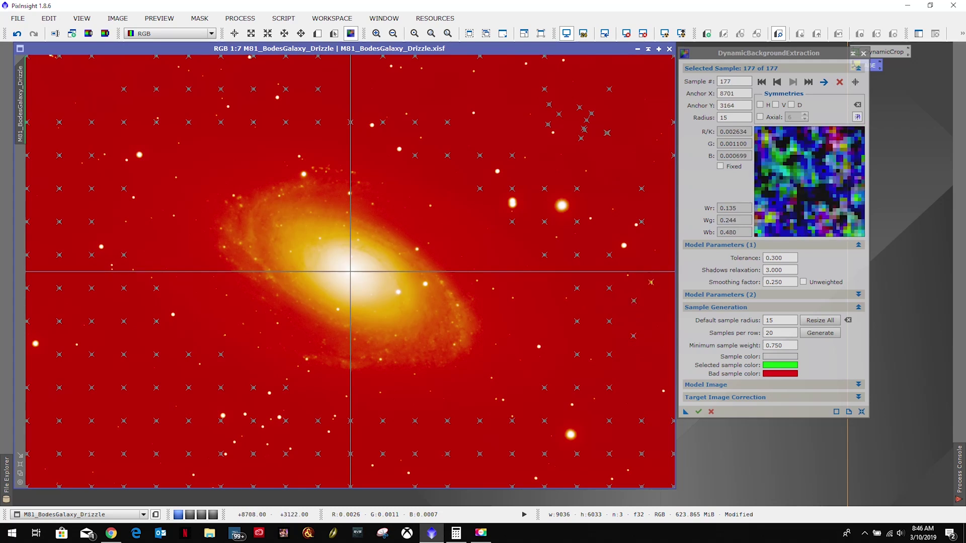
{"action": "left_click", "coordinate": [650, 259]}
{"action": "left_click", "coordinate": [663, 207]}
{"action": "left_click", "coordinate": [607, 187]}
{"action": "left_click", "coordinate": [618, 157]}
{"action": "left_click", "coordinate": [606, 114]}
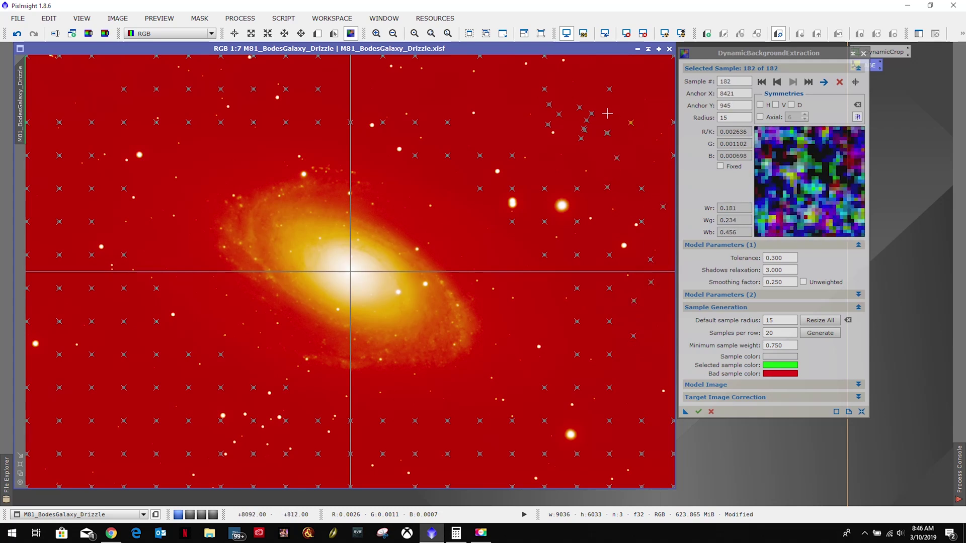
- Add background samples by hand across the upper part of the image and down its upper-left edge
{"action": "left_click", "coordinate": [547, 125]}
{"action": "left_click", "coordinate": [558, 159]}
{"action": "left_click", "coordinate": [504, 122]}
{"action": "left_click", "coordinate": [503, 105]}
{"action": "left_click", "coordinate": [527, 124]}
{"action": "left_click", "coordinate": [455, 98]}
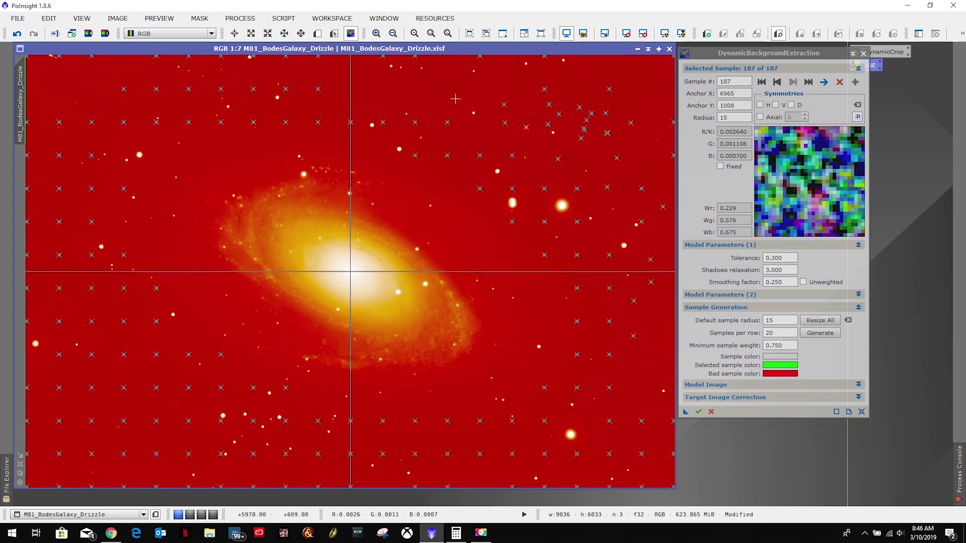
{"action": "left_click", "coordinate": [384, 90]}
{"action": "left_click", "coordinate": [354, 95]}
{"action": "left_click", "coordinate": [328, 96]}
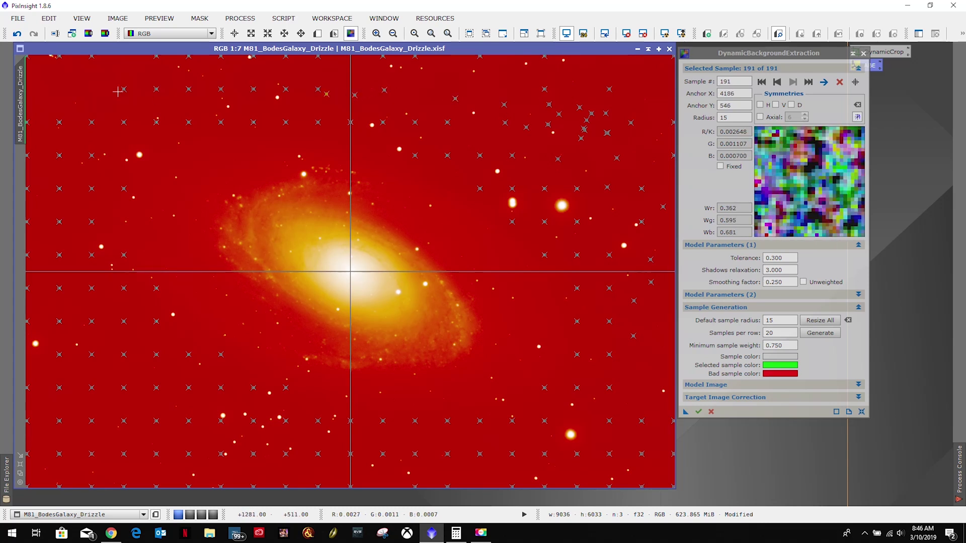
{"action": "left_click", "coordinate": [90, 81]}
{"action": "left_click", "coordinate": [38, 82]}
{"action": "left_click", "coordinate": [37, 100]}
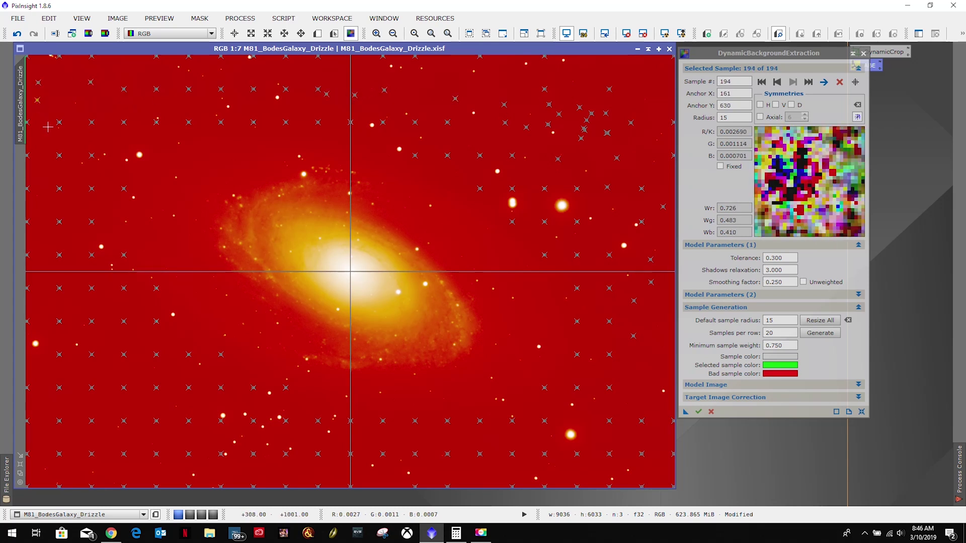
{"action": "left_click", "coordinate": [48, 127]}
{"action": "left_click", "coordinate": [42, 170]}
{"action": "left_click", "coordinate": [48, 190]}
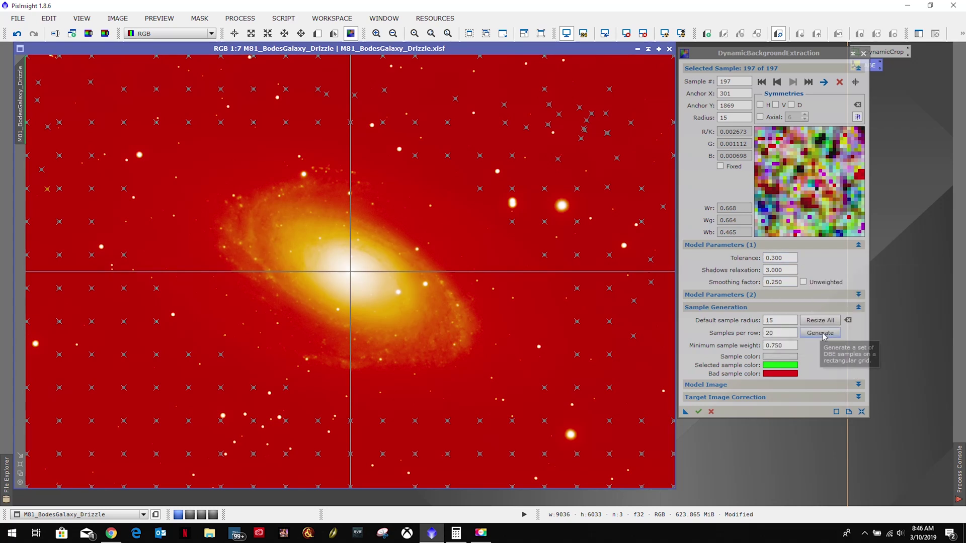
- Reset DynamicBackgroundExtraction and generate samples with tolerance 0.800, a default radius of 15 and 30 samples per row
{"action": "left_click", "coordinate": [861, 411]}
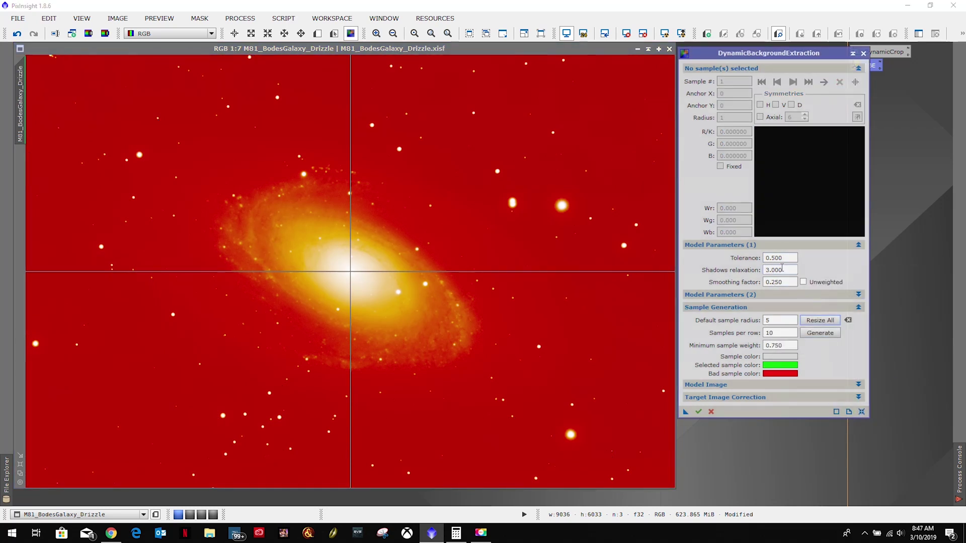
{"action": "left_click_drag", "start_coordinate": [772, 257], "coordinate": [804, 255]}
{"action": "left_click", "coordinate": [767, 320]}
{"action": "left_click_drag", "start_coordinate": [767, 320], "coordinate": [730, 323]}
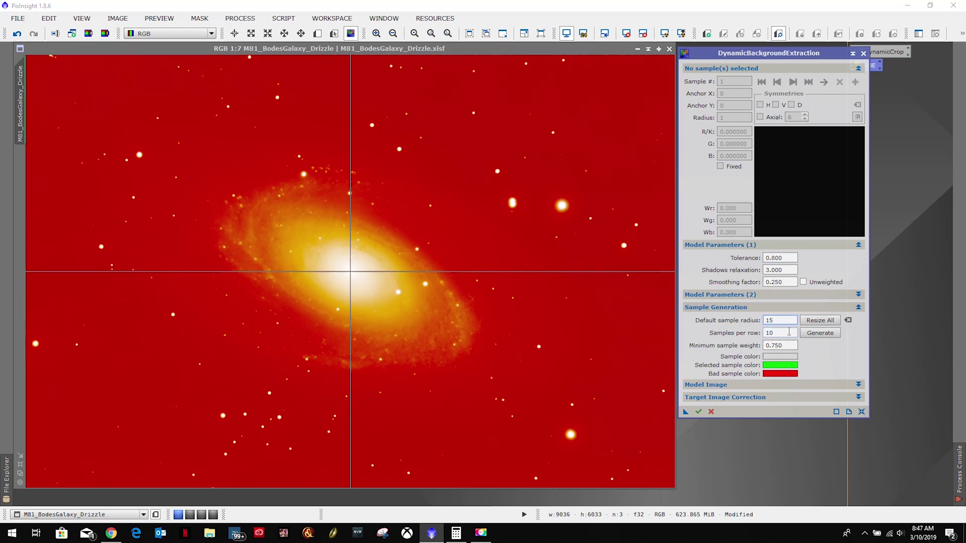
{"action": "key", "text": "Tab"}
{"action": "left_click", "coordinate": [819, 332]}
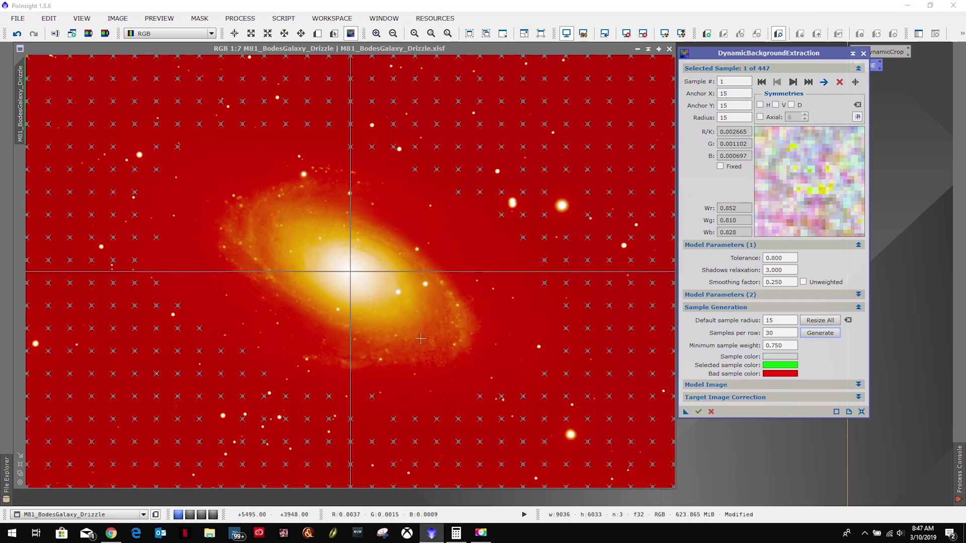
- Examine the background samples at 1:1 in the image's lower-left corner, checking individual samples in the row above the bottom edge
{"action": "scroll", "coordinate": [420, 338], "scroll_direction": "up", "scroll_amount": 5}
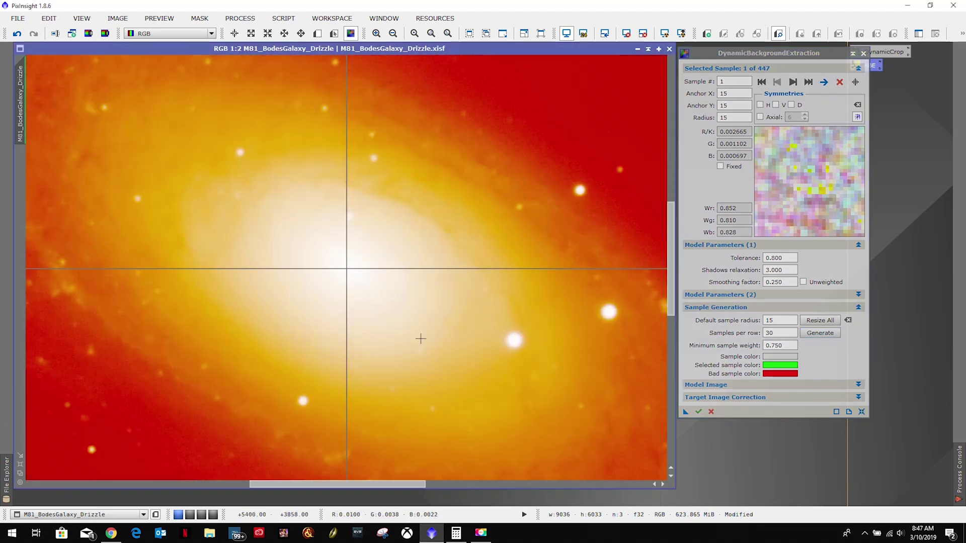
{"action": "left_click_drag", "start_coordinate": [671, 251], "coordinate": [671, 400]}
{"action": "left_click_drag", "start_coordinate": [367, 482], "coordinate": [109, 481]}
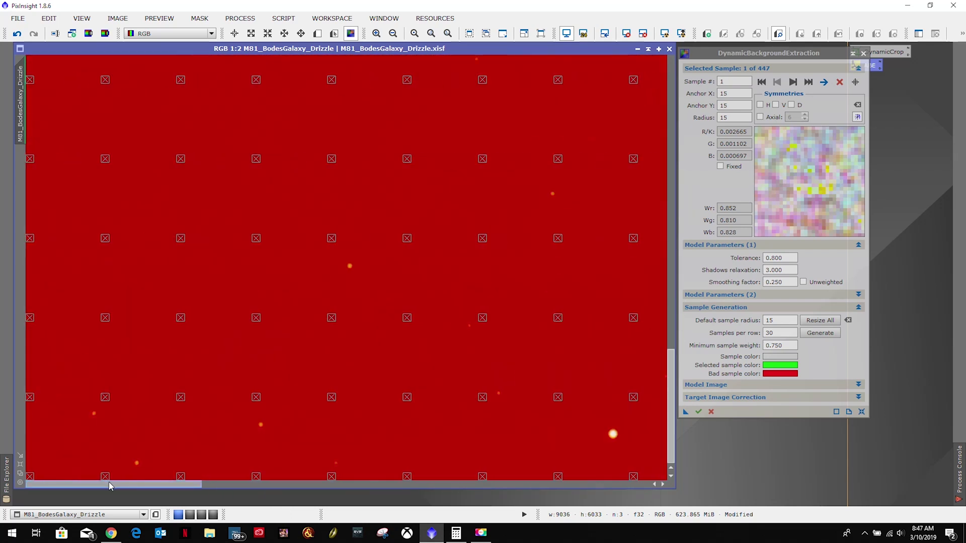
{"action": "scroll", "coordinate": [239, 336], "scroll_direction": "up", "scroll_amount": 1}
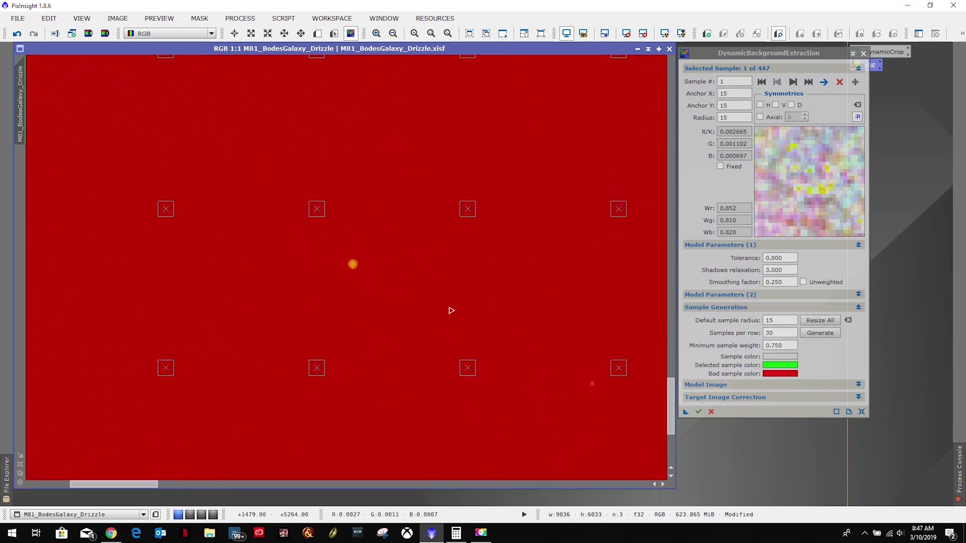
{"action": "left_click_drag", "start_coordinate": [673, 387], "coordinate": [677, 454]}
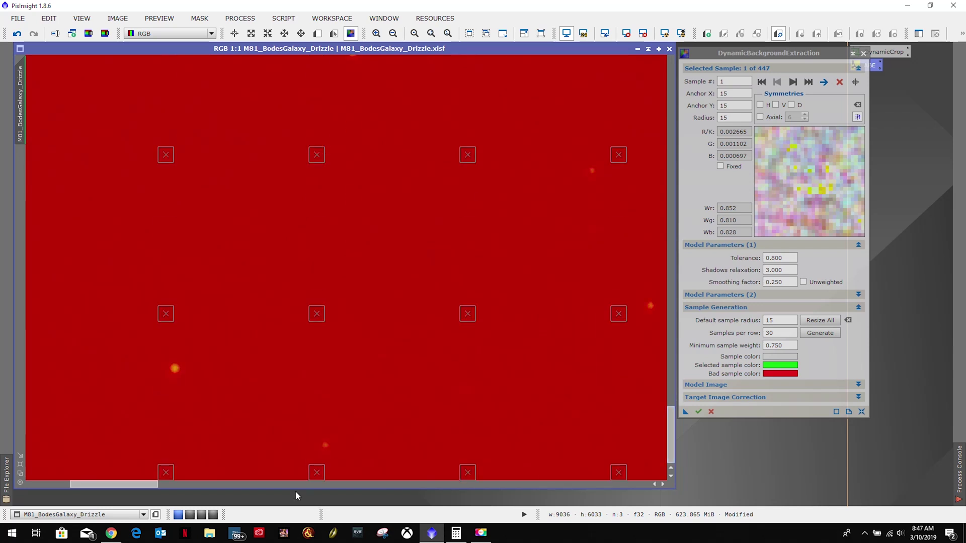
{"action": "left_click_drag", "start_coordinate": [159, 487], "coordinate": [115, 484]}
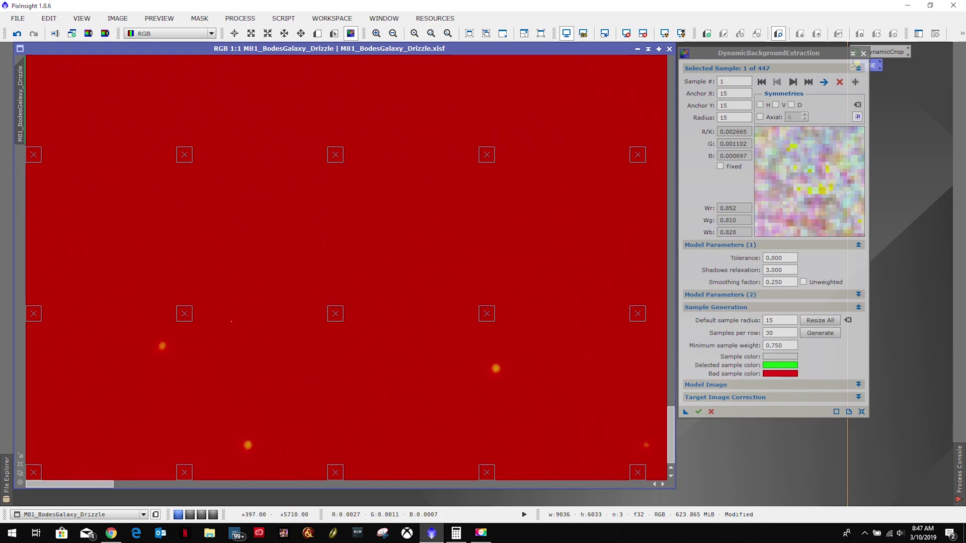
{"action": "left_click", "coordinate": [185, 319]}
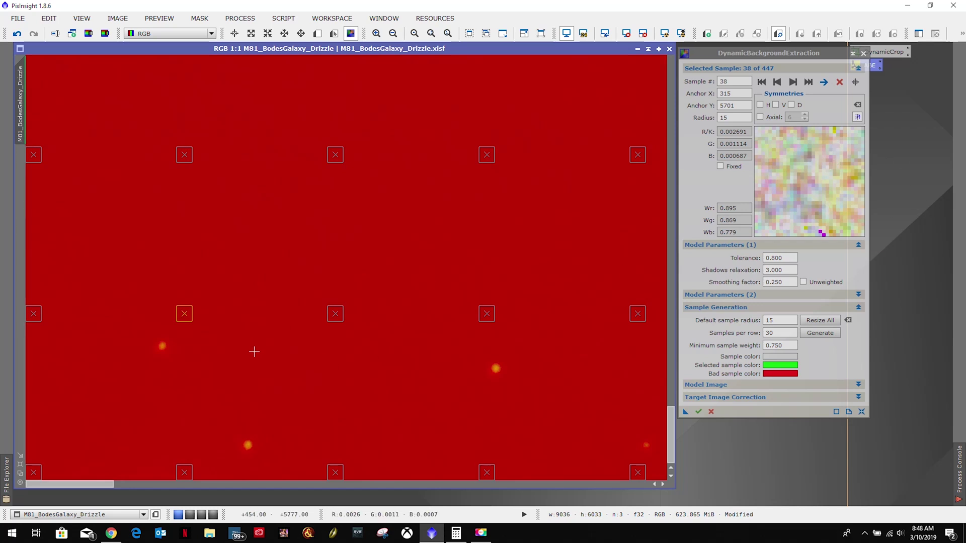
{"action": "mouse_move", "coordinate": [487, 315]}
{"action": "left_mouse_down"}
{"action": "mouse_move", "coordinate": [498, 373]}
{"action": "mouse_move", "coordinate": [651, 446]}
{"action": "mouse_move", "coordinate": [509, 371]}
{"action": "mouse_move", "coordinate": [489, 317]}
{"action": "left_mouse_up"}
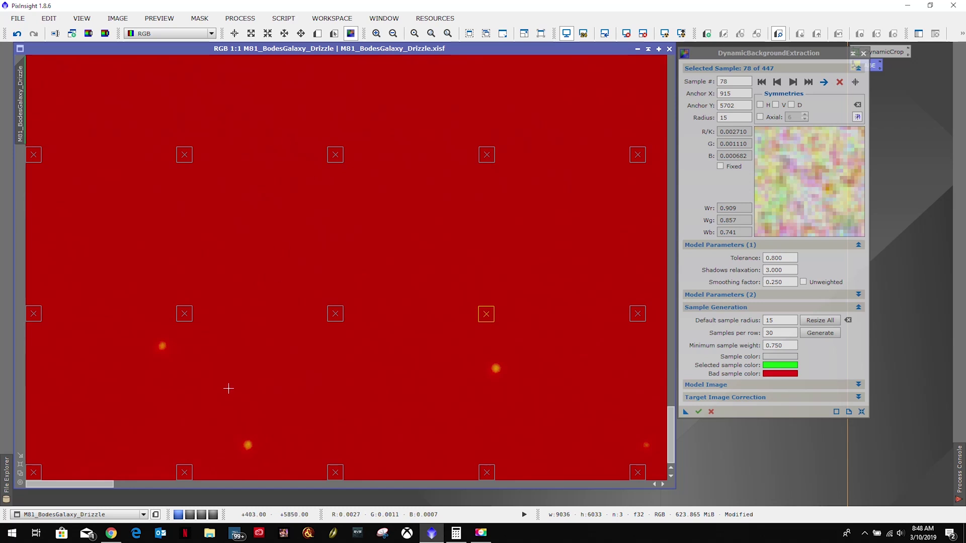
- Try moving the second sample of the bottom row inward among the grid samples, and return it to the bottom edge
{"action": "left_click_drag", "start_coordinate": [185, 471], "coordinate": [397, 242]}
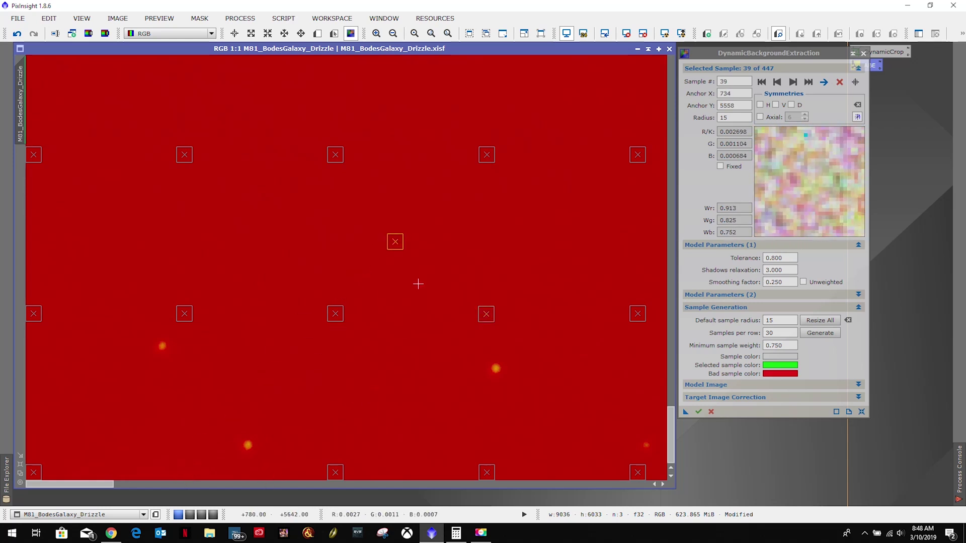
{"action": "left_click_drag", "start_coordinate": [399, 243], "coordinate": [189, 479]}
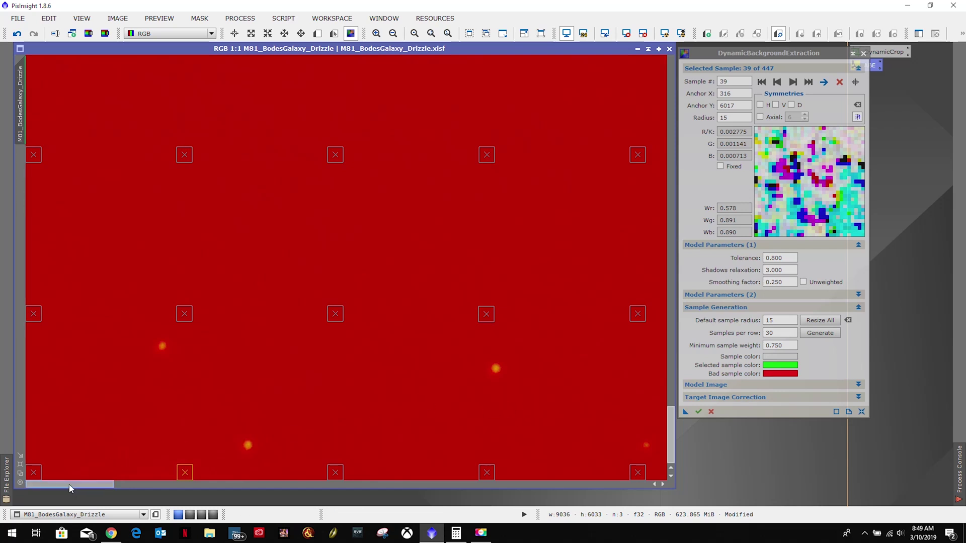
- Review the sample rows across the lower half of the image and shift one sample near the image's right side slightly off-grid
{"action": "left_click_drag", "start_coordinate": [69, 488], "coordinate": [640, 494]}
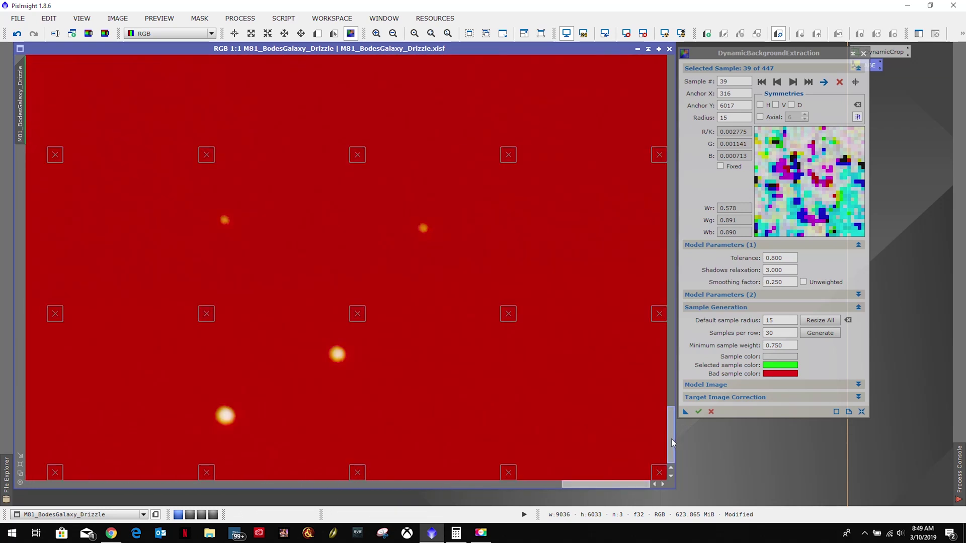
{"action": "left_click_drag", "start_coordinate": [671, 438], "coordinate": [679, 381]}
{"action": "left_click_drag", "start_coordinate": [610, 484], "coordinate": [63, 487]}
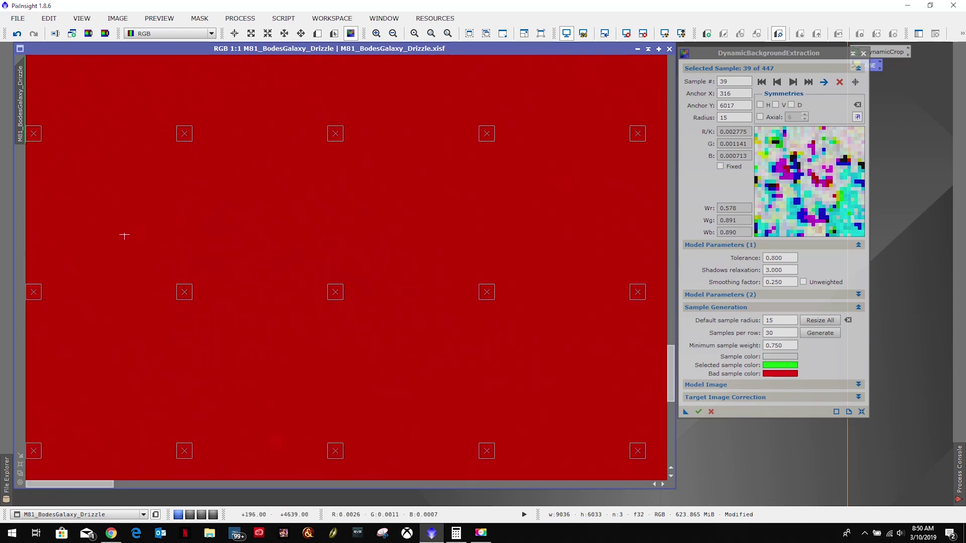
{"action": "left_click_drag", "start_coordinate": [669, 383], "coordinate": [643, 318]}
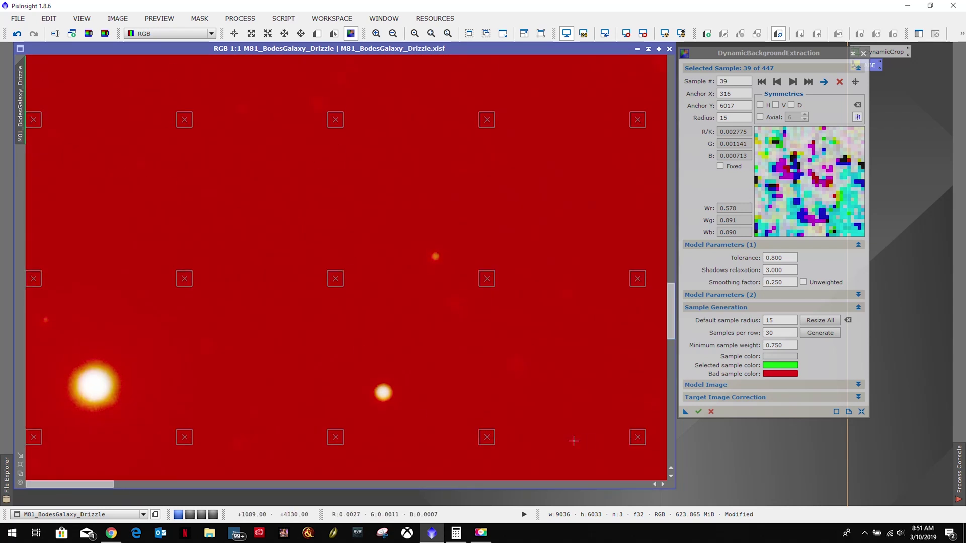
{"action": "mouse_move", "coordinate": [117, 486]}
{"action": "left_mouse_down"}
{"action": "mouse_move", "coordinate": [301, 489]}
{"action": "mouse_move", "coordinate": [242, 488]}
{"action": "left_mouse_up"}
{"action": "left_click_drag", "start_coordinate": [543, 437], "coordinate": [84, 378]}
{"action": "left_click_drag", "start_coordinate": [202, 487], "coordinate": [580, 484]}
{"action": "left_click", "coordinate": [445, 118]}
{"action": "left_click", "coordinate": [218, 117]}
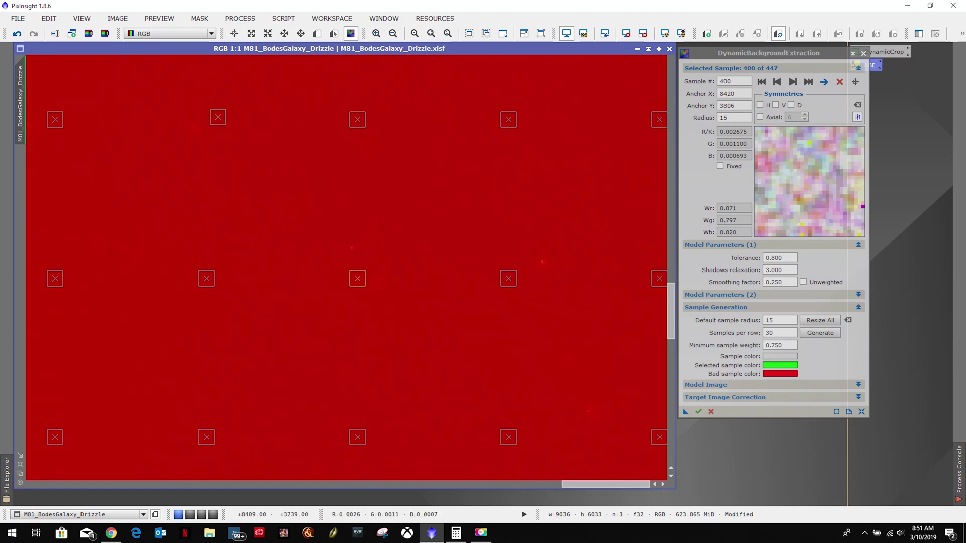
- Examine the sample rows from the middle of the image up to its upper-right corner, checking individual samples for nearby stars
{"action": "left_click_drag", "start_coordinate": [674, 333], "coordinate": [671, 267]}
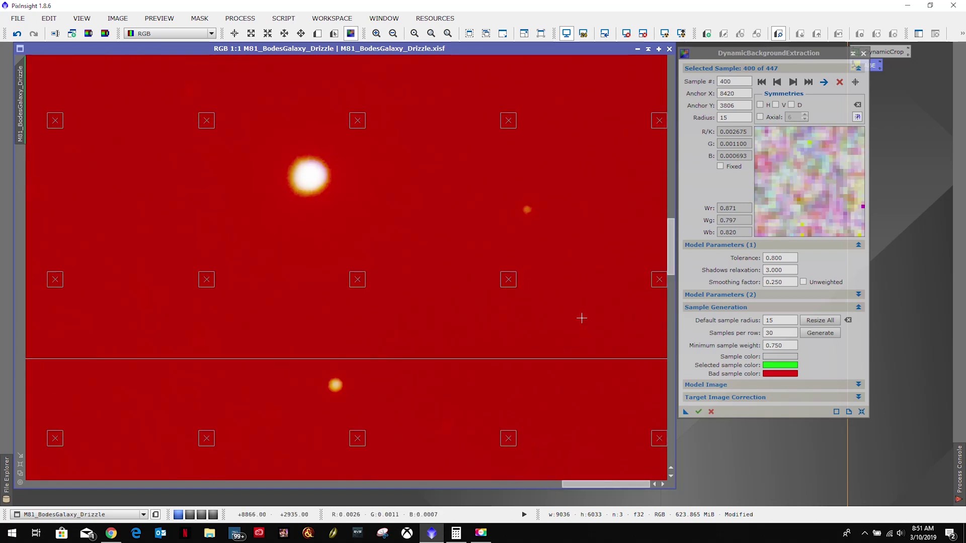
{"action": "left_click_drag", "start_coordinate": [602, 482], "coordinate": [67, 487]}
{"action": "left_click", "coordinate": [338, 120]}
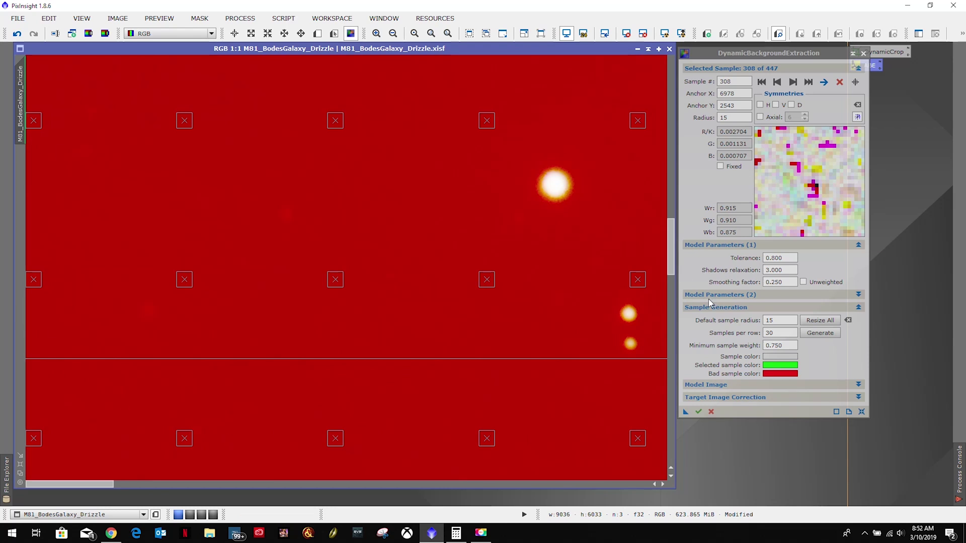
{"action": "left_click_drag", "start_coordinate": [668, 260], "coordinate": [671, 180]}
{"action": "left_click_drag", "start_coordinate": [81, 487], "coordinate": [618, 484]}
{"action": "left_click_drag", "start_coordinate": [671, 184], "coordinate": [670, 118]}
{"action": "left_click_drag", "start_coordinate": [608, 484], "coordinate": [85, 488]}
{"action": "left_click_drag", "start_coordinate": [672, 118], "coordinate": [673, 78]}
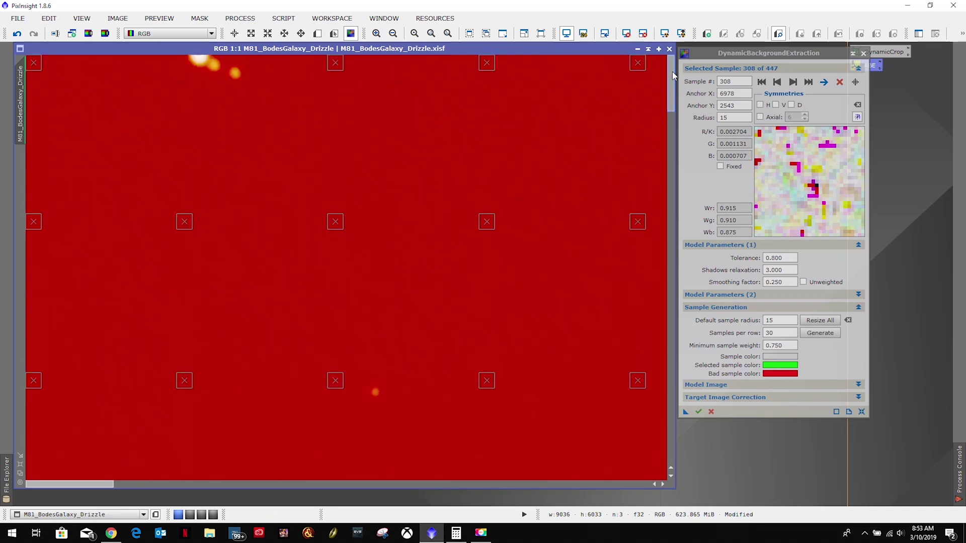
{"action": "mouse_move", "coordinate": [112, 492]}
{"action": "left_mouse_down"}
{"action": "mouse_move", "coordinate": [398, 480]}
{"action": "mouse_move", "coordinate": [592, 487]}
{"action": "left_mouse_up"}
{"action": "left_click", "coordinate": [452, 224]}
{"action": "left_click", "coordinate": [510, 223]}
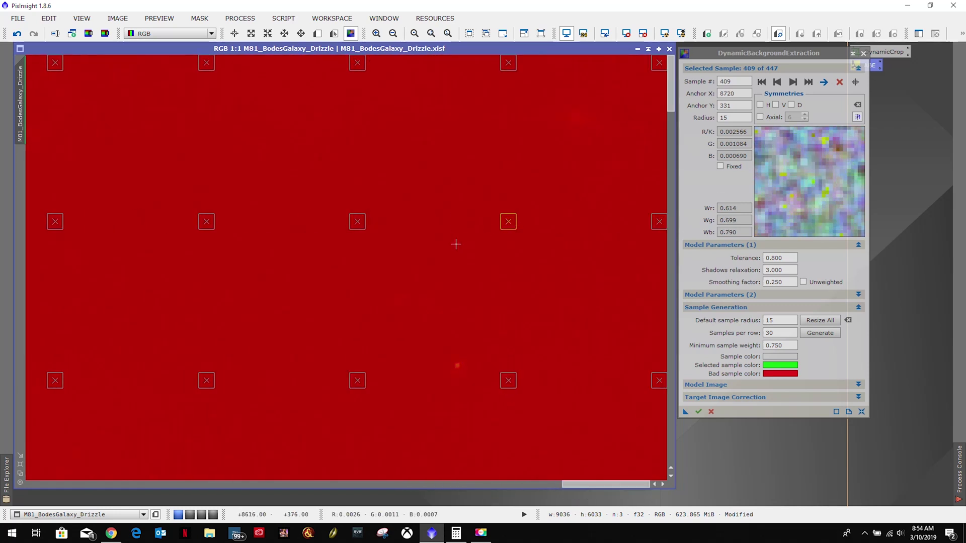
- Examine the overall distribution of samples around the galaxy across the whole image
{"action": "scroll", "coordinate": [415, 249], "scroll_direction": "down", "scroll_amount": 2}
{"action": "scroll", "coordinate": [414, 249], "scroll_direction": "down", "scroll_amount": 5}
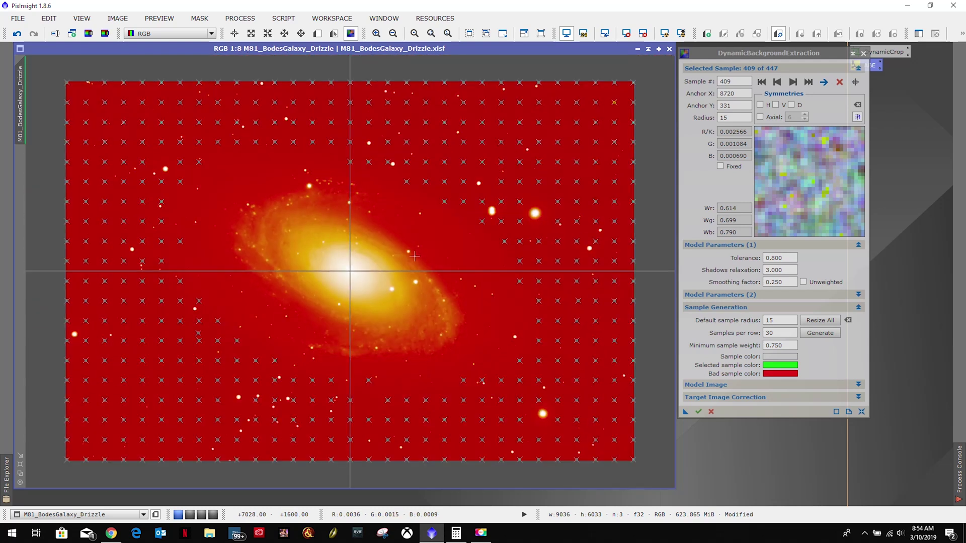
{"action": "scroll", "coordinate": [414, 257], "scroll_direction": "down", "scroll_amount": 7}
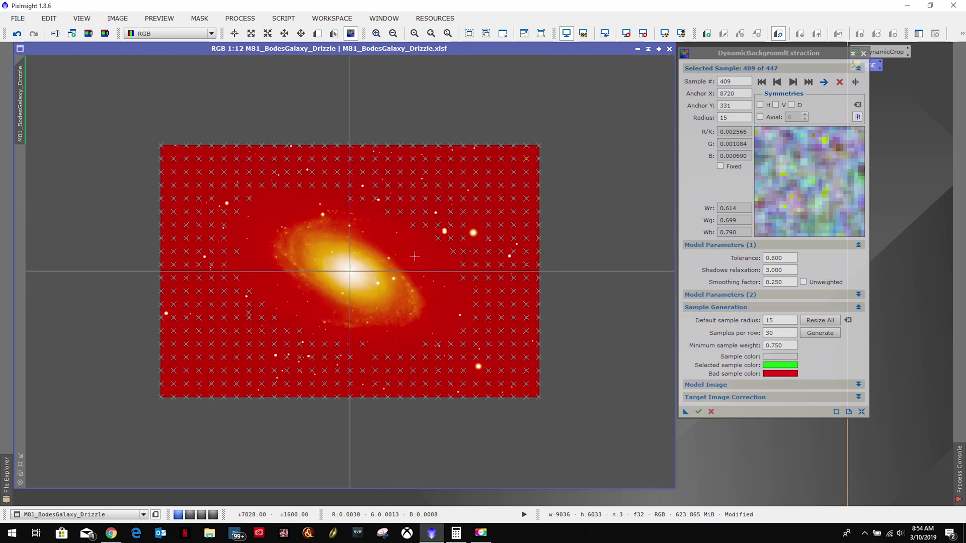
{"action": "scroll", "coordinate": [414, 257], "scroll_direction": "down", "scroll_amount": 7}
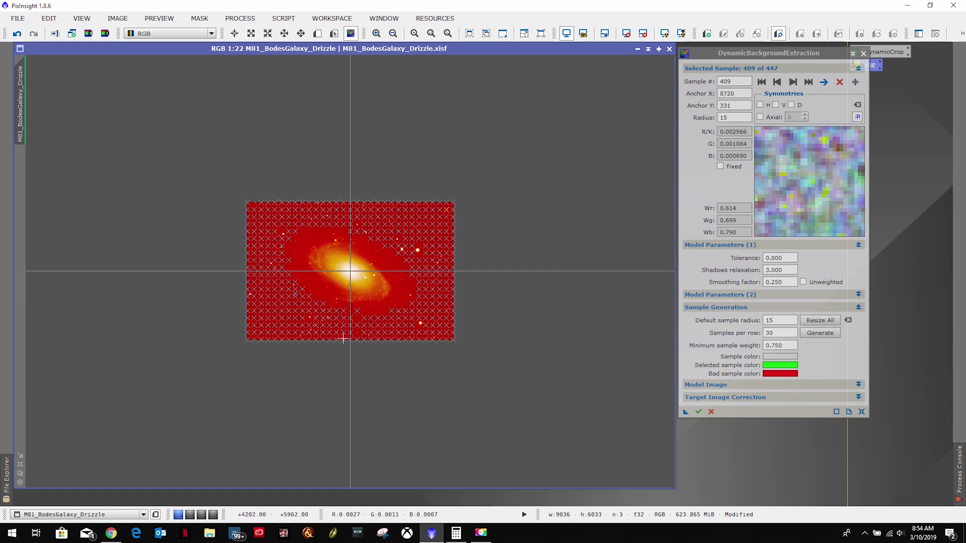
{"action": "scroll", "coordinate": [327, 270], "scroll_direction": "down", "scroll_amount": 2}
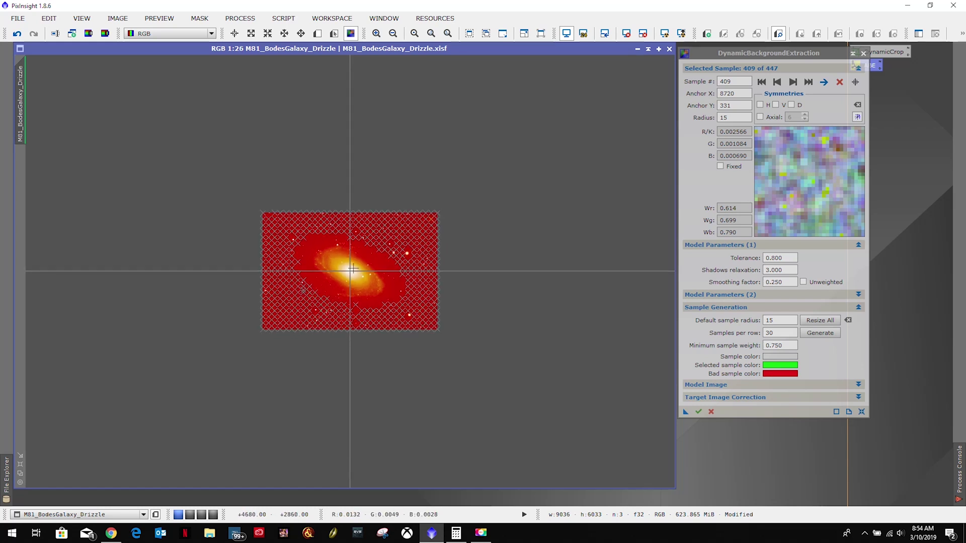
{"action": "scroll", "coordinate": [352, 269], "scroll_direction": "up", "scroll_amount": 3}
{"action": "scroll", "coordinate": [352, 269], "scroll_direction": "up", "scroll_amount": 15}
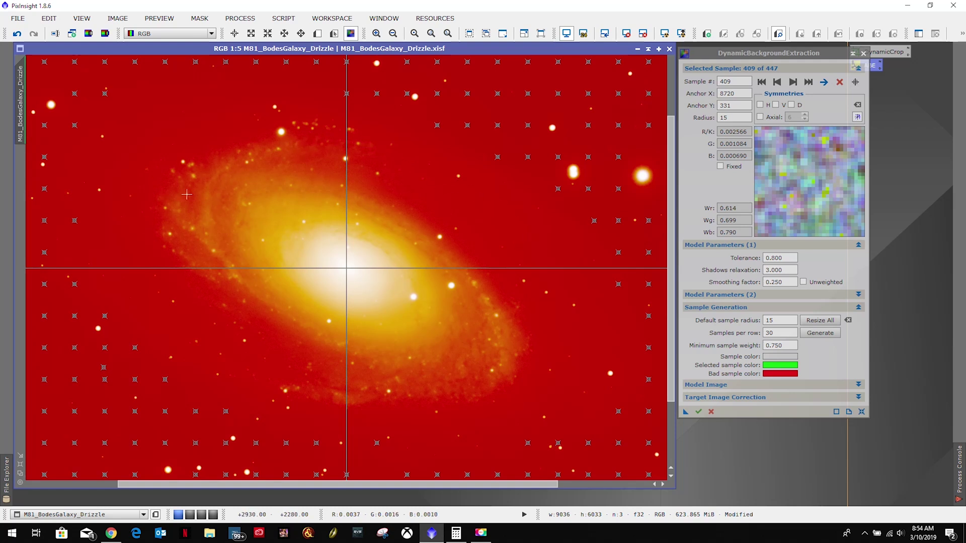
{"action": "scroll", "coordinate": [419, 282], "scroll_direction": "down", "scroll_amount": 2}
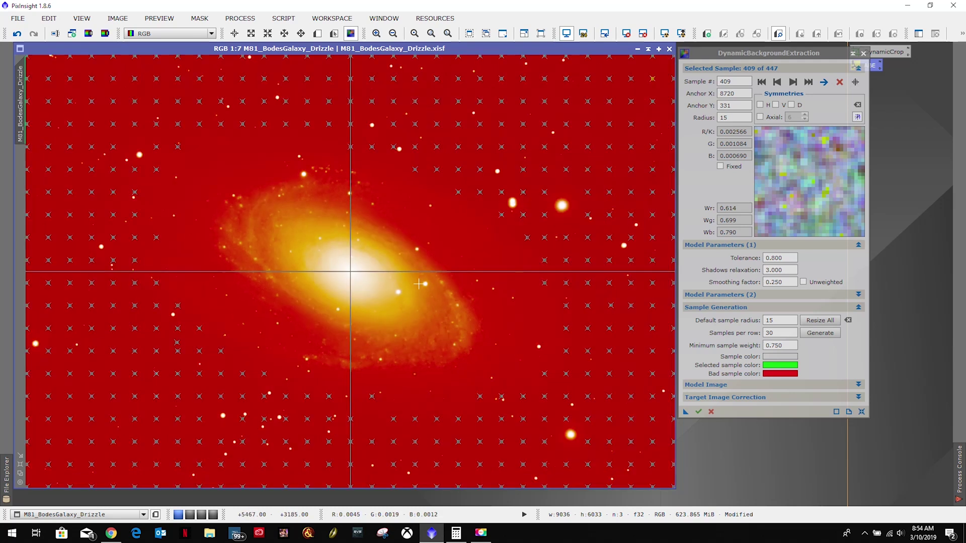
- Set the target image correction to Subtraction with the background model discarded, and run DynamicBackgroundExtraction
{"action": "left_click", "coordinate": [698, 413]}
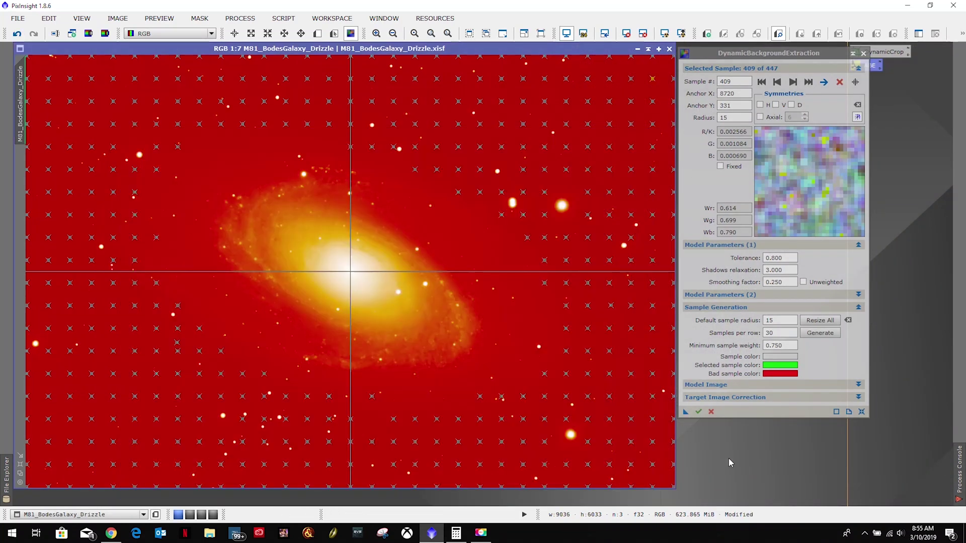
{"action": "left_click", "coordinate": [740, 398]}
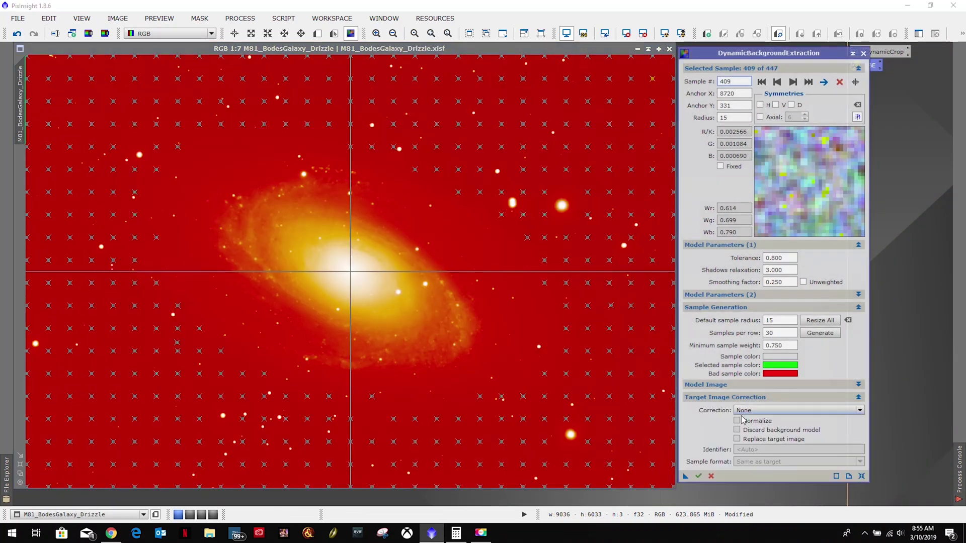
{"action": "left_click", "coordinate": [757, 411]}
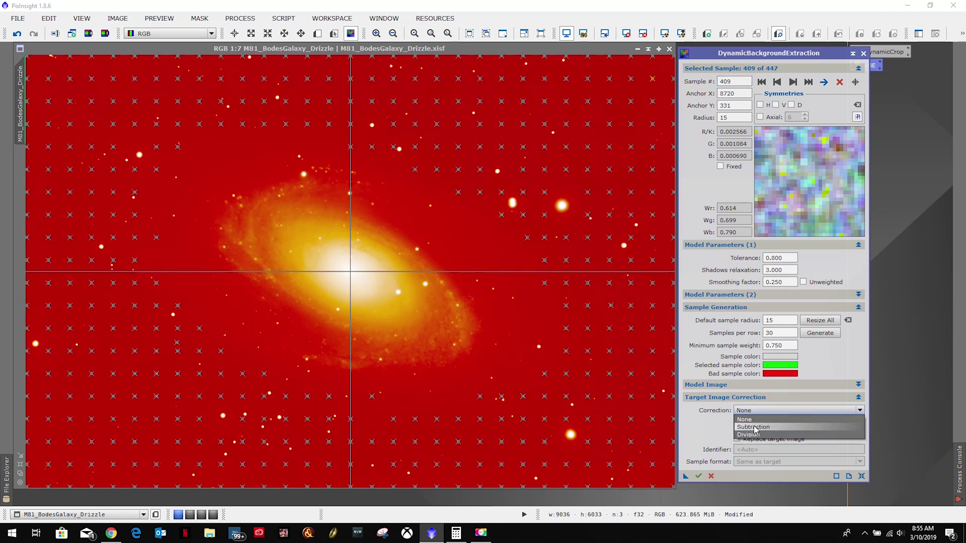
{"action": "left_click", "coordinate": [754, 427]}
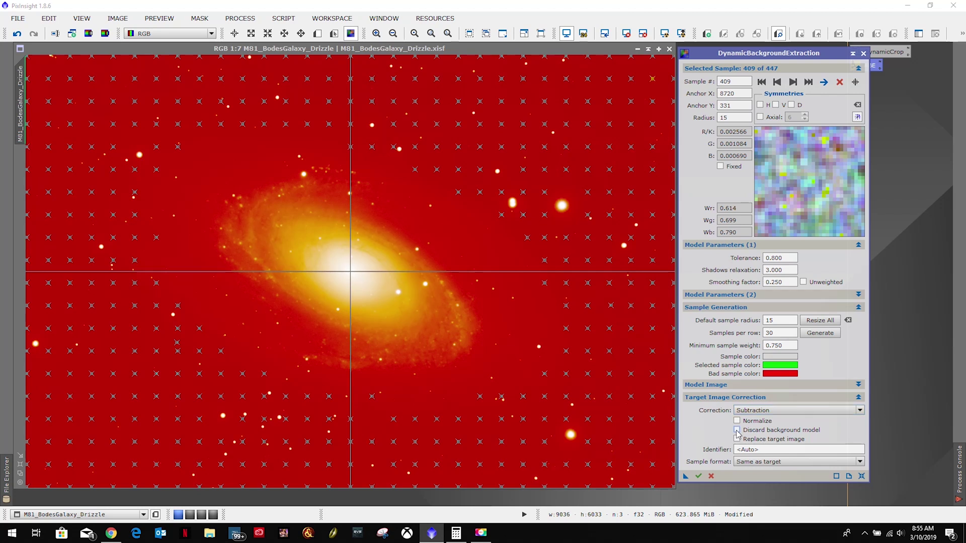
{"action": "left_click", "coordinate": [698, 476]}
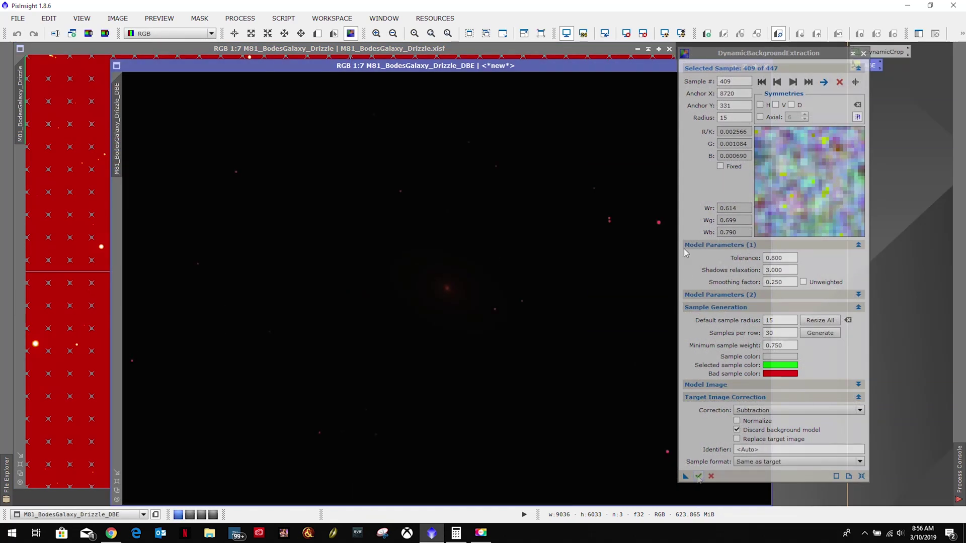
- Place the background-corrected image over the original and apply an STF AutoStretch to it
{"action": "left_click_drag", "start_coordinate": [536, 67], "coordinate": [428, 51]}
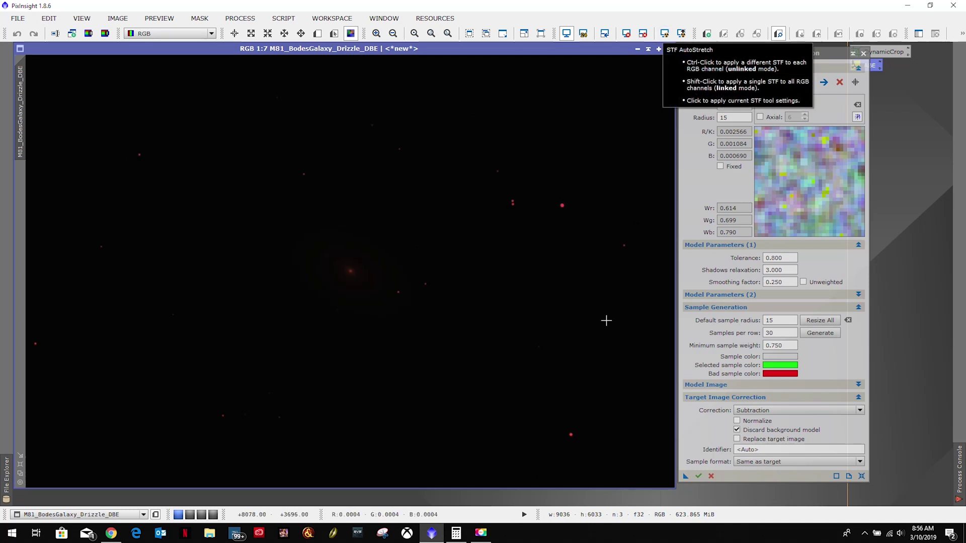
{"action": "left_click", "coordinate": [664, 33]}
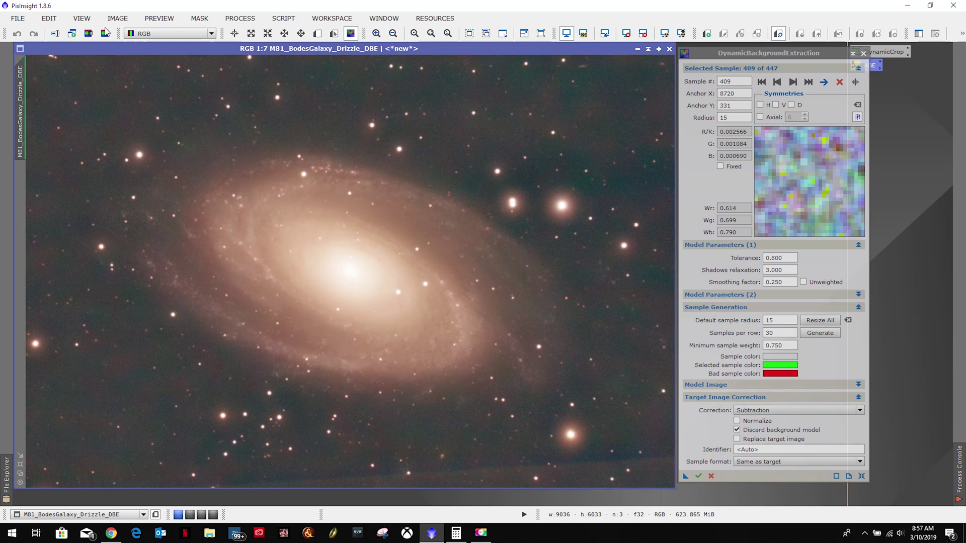
- Save the corrected image as M81_BodesGalaxy_Drizzle_DBE.xisf in the WorkingImages folder, in 32-bit IEEE 754 floating point format
{"action": "left_click", "coordinate": [18, 18]}
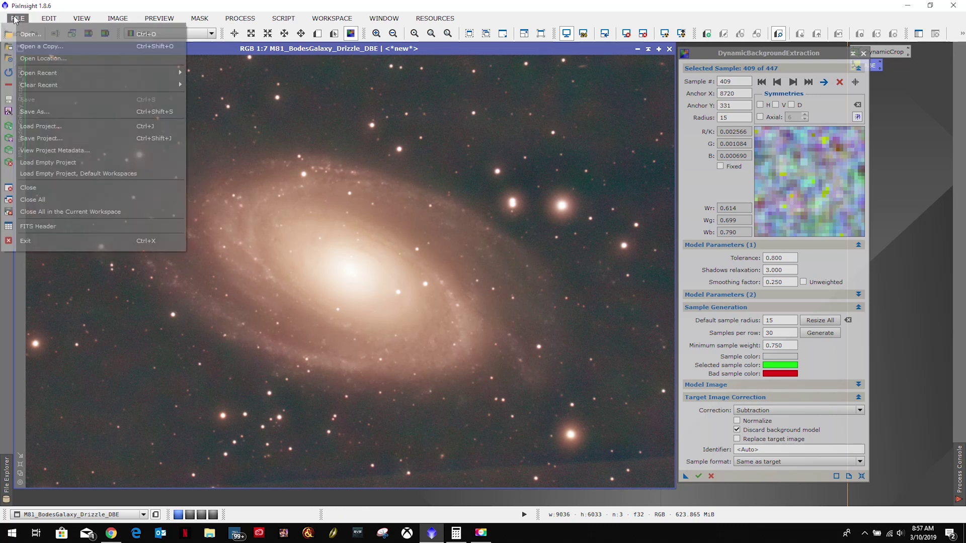
{"action": "left_click", "coordinate": [42, 114]}
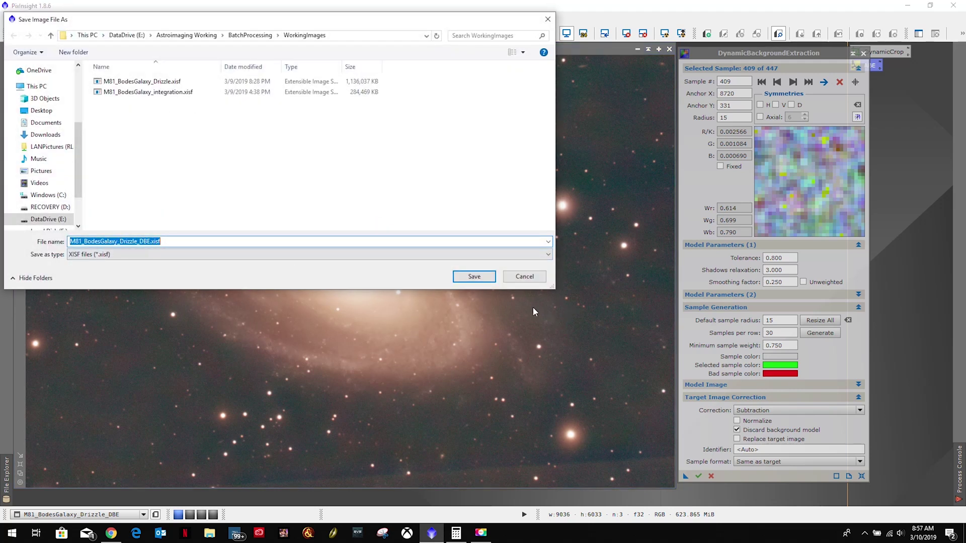
{"action": "left_click", "coordinate": [467, 277]}
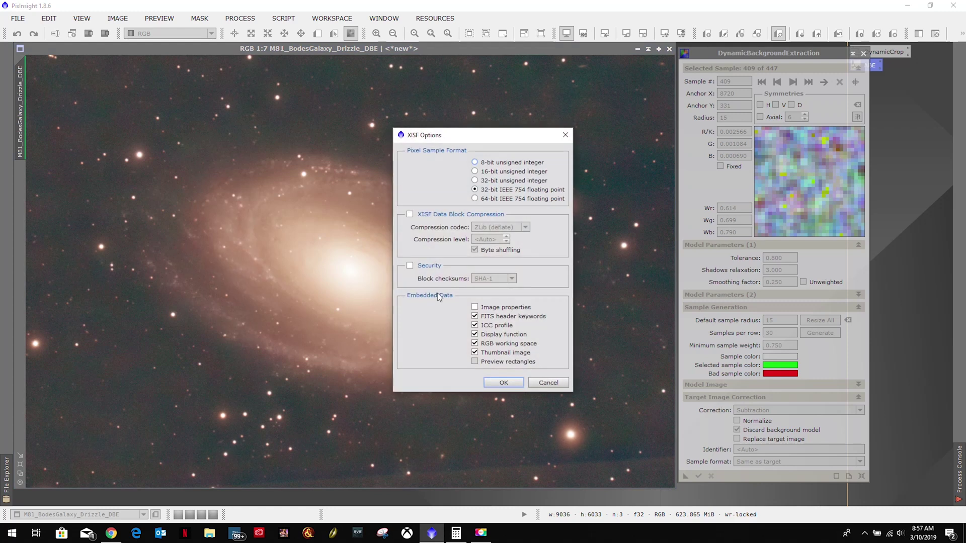
{"action": "left_click", "coordinate": [503, 383]}
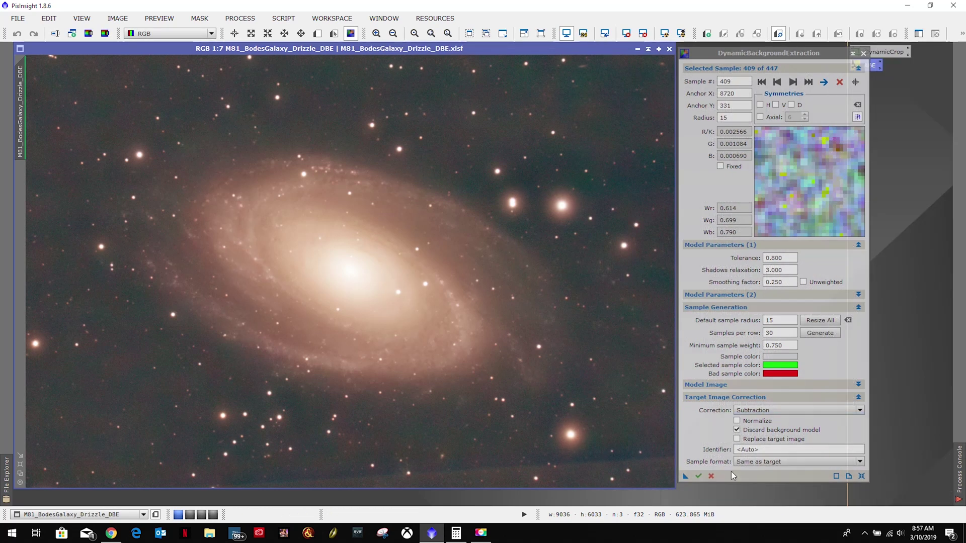
- Store the current DynamicBackgroundExtraction settings as a process icon on the empty workspace beside the dialog
{"action": "left_click_drag", "start_coordinate": [684, 478], "coordinate": [914, 242]}
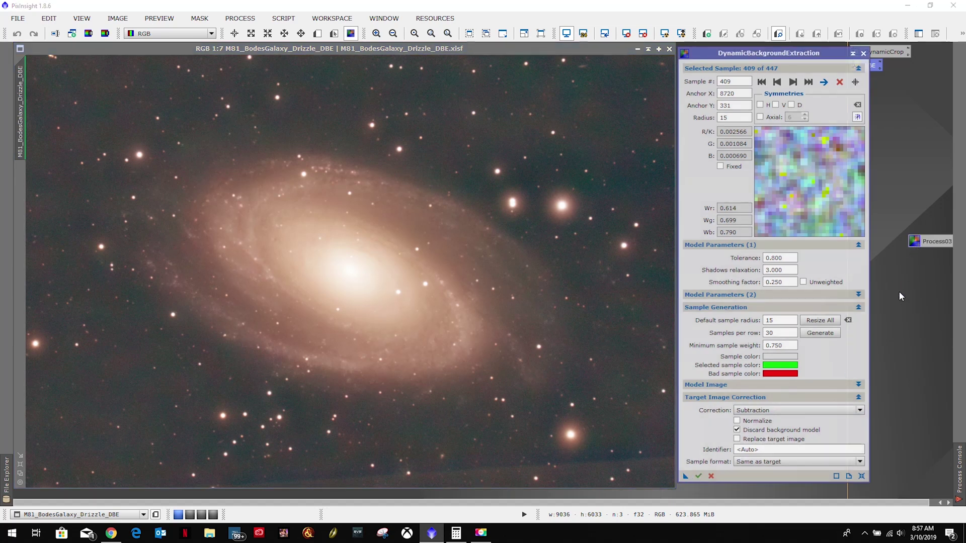
- Rename the newly stored DynamicBackgroundExtraction process icon as DBE
{"action": "double_click", "coordinate": [935, 245]}
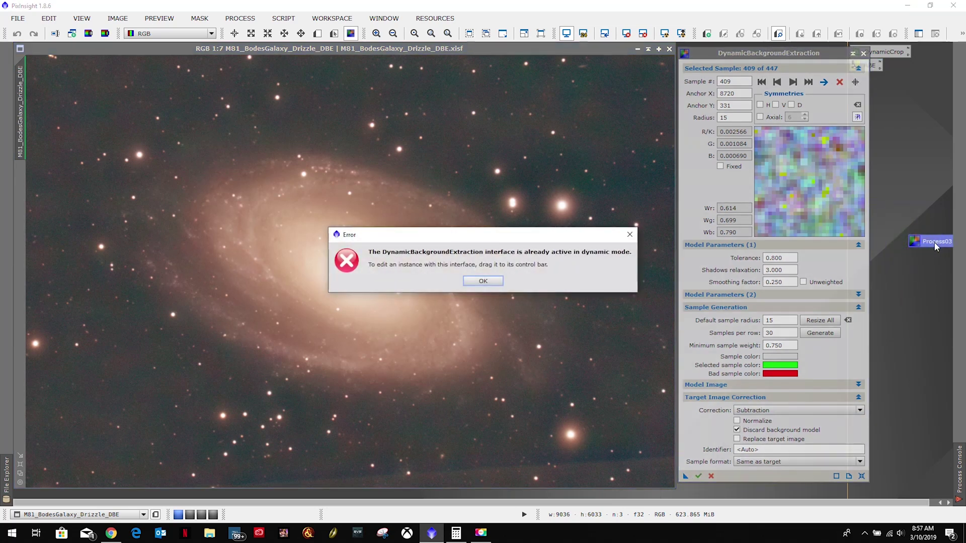
{"action": "left_click", "coordinate": [483, 280]}
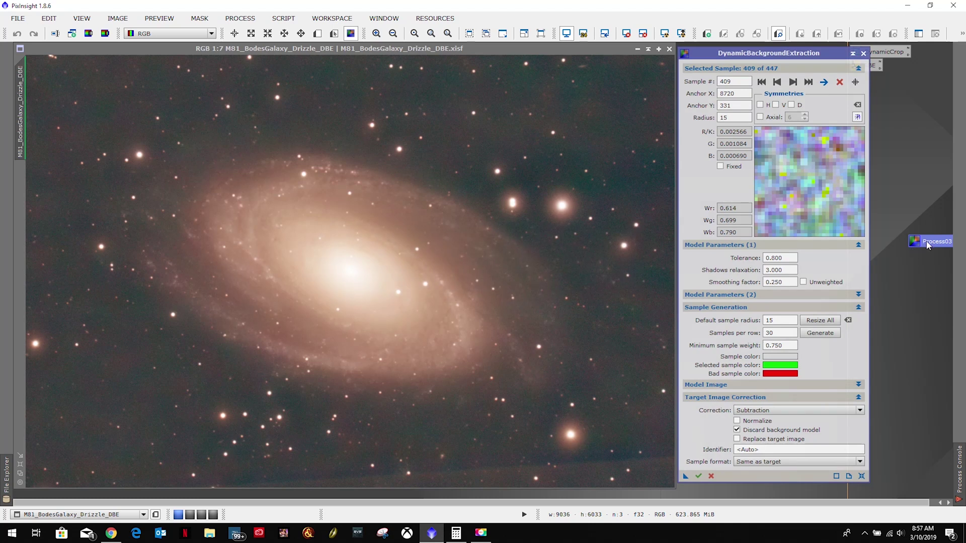
{"action": "right_click", "coordinate": [928, 242]}
{"action": "left_click", "coordinate": [810, 320]}
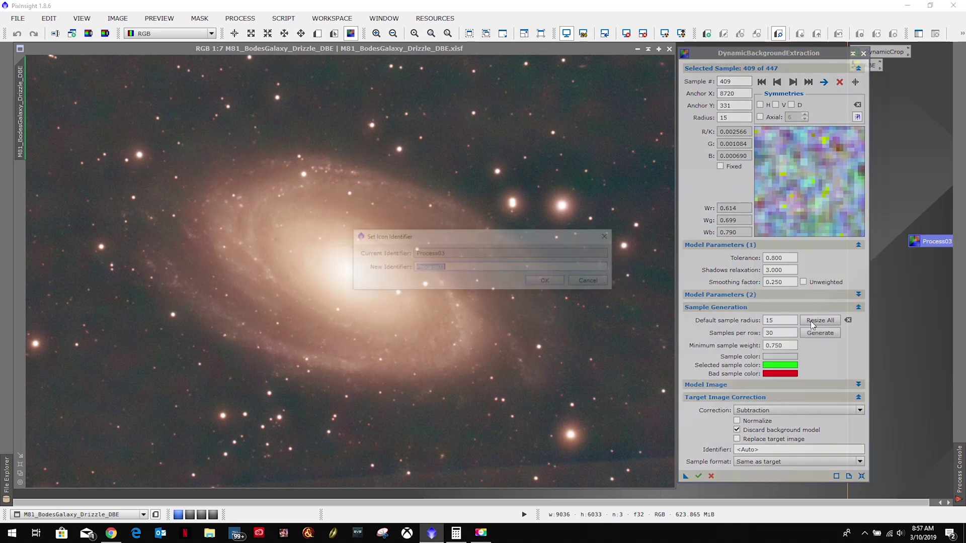
{"action": "type", "text": "DBE"}
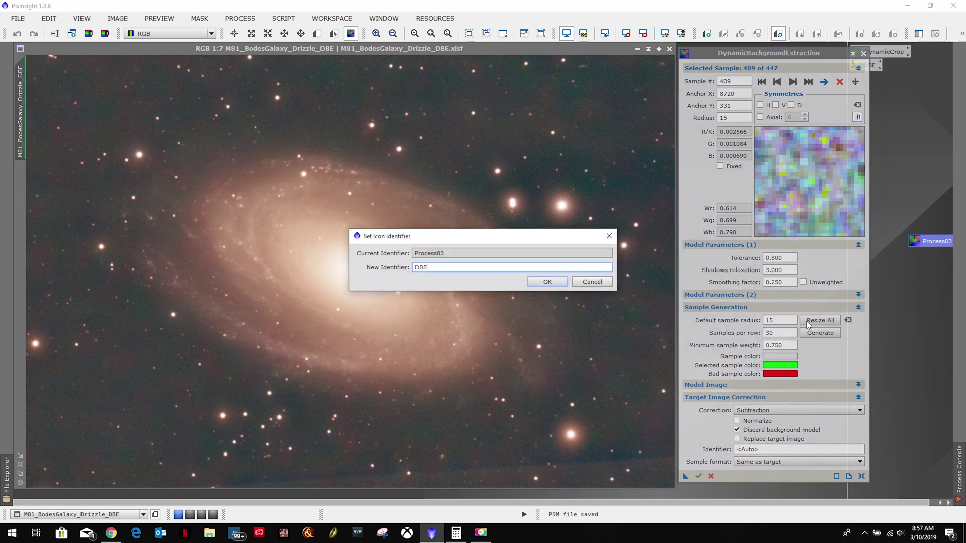
{"action": "key", "text": "Return"}
- Line up the DBE process icon directly beneath the ABE icon and close the DynamicBackgroundExtraction dialog
{"action": "left_click_drag", "start_coordinate": [803, 56], "coordinate": [748, 59]}
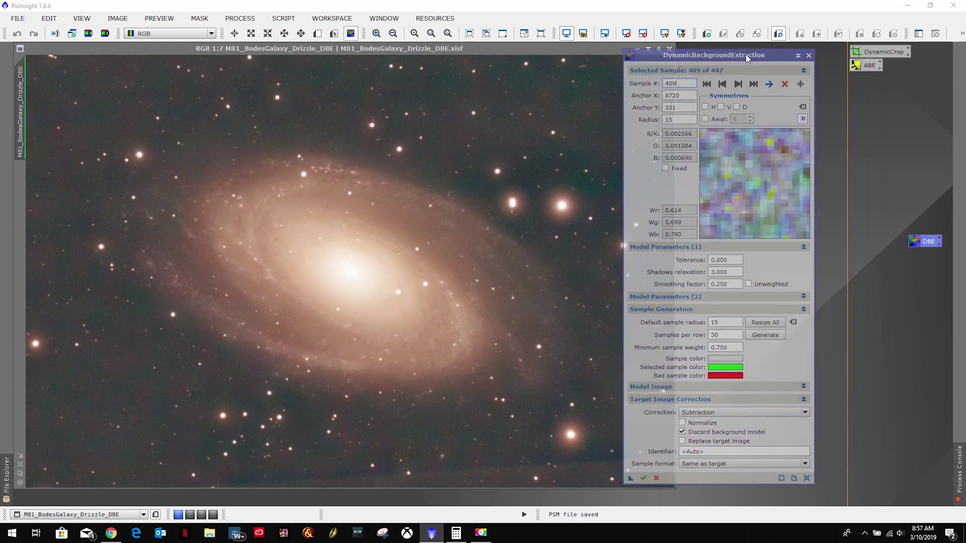
{"action": "left_click_drag", "start_coordinate": [925, 242], "coordinate": [865, 79]}
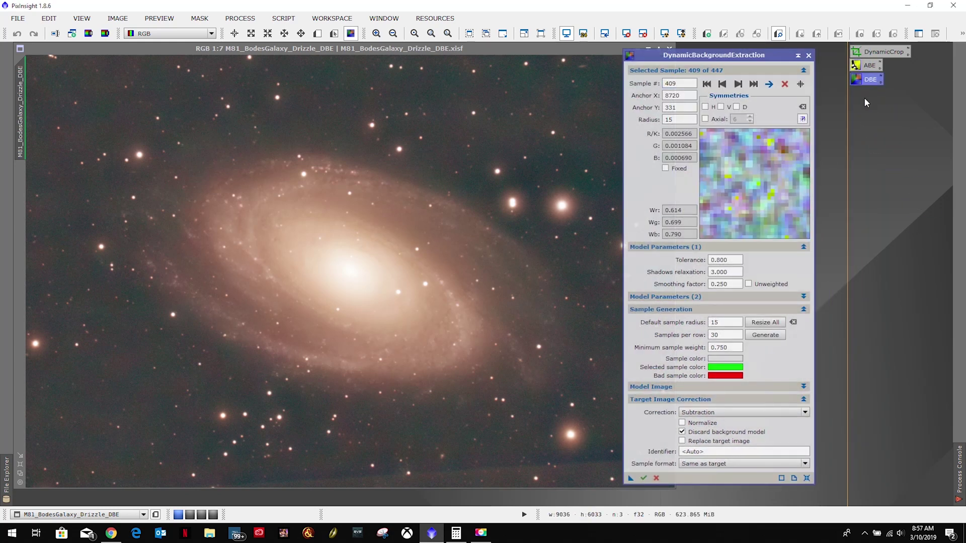
{"action": "left_click", "coordinate": [808, 55]}
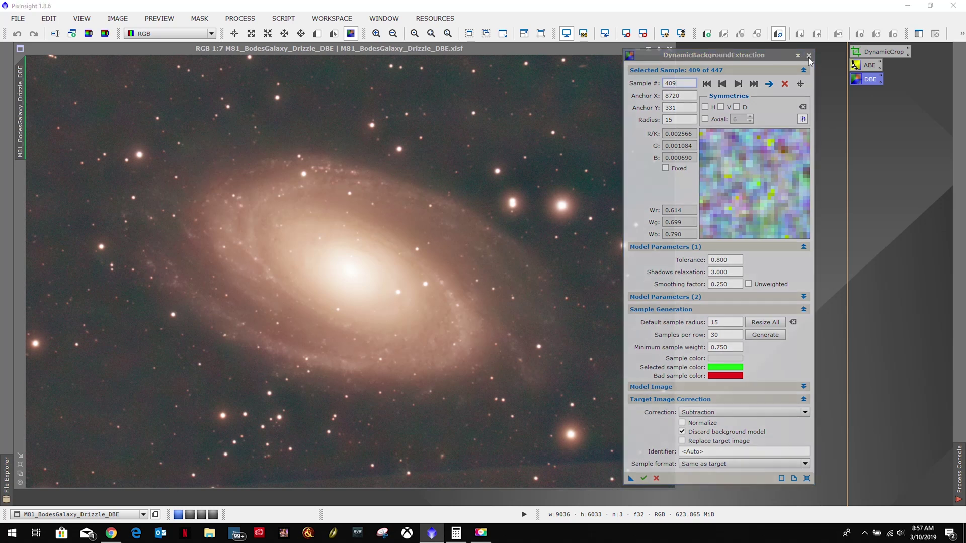
{"action": "left_click", "coordinate": [455, 280]}
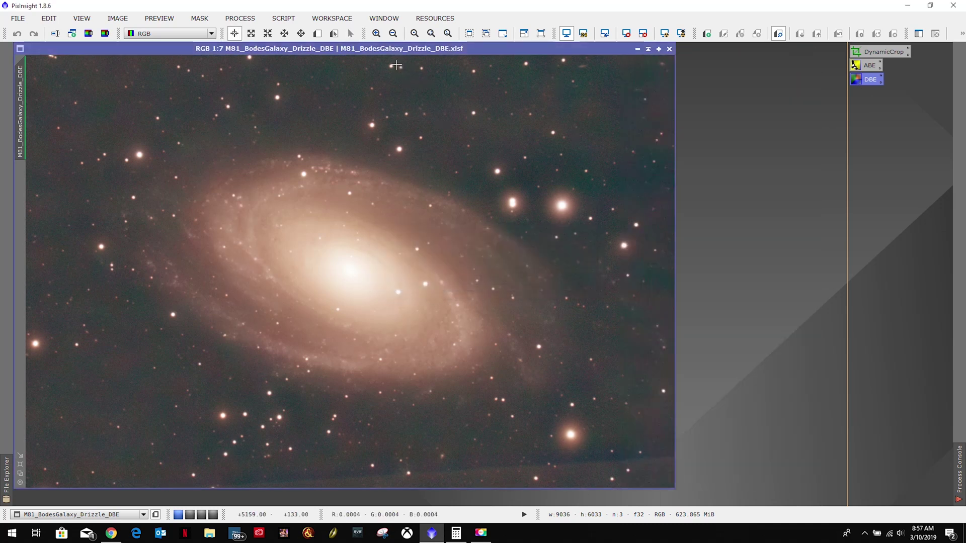
- Close the original M81_BodesGalaxy_Drizzle image and move the M81_BodesGalaxy_Drizzle_DBE image into its place on the workspace
{"action": "left_click_drag", "start_coordinate": [416, 53], "coordinate": [545, 70]}
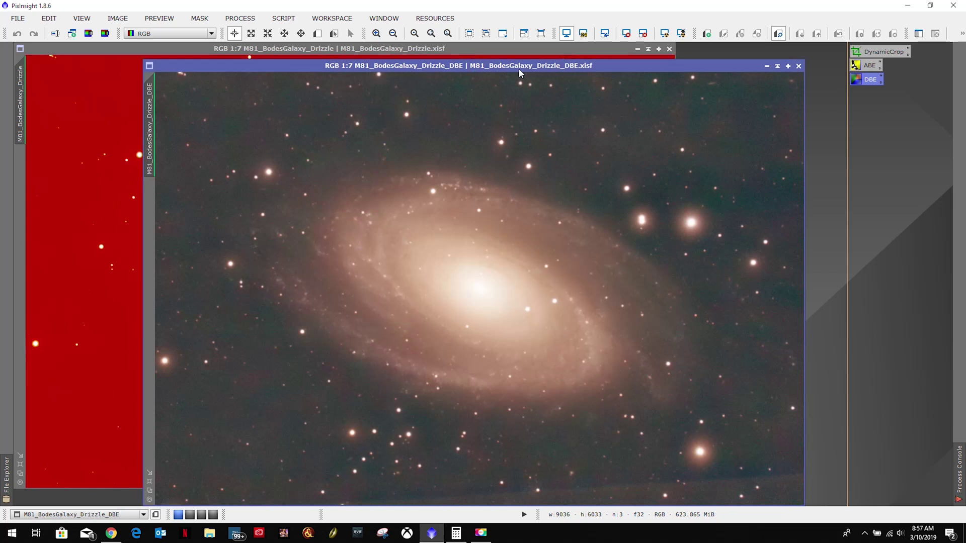
{"action": "left_click", "coordinate": [541, 48]}
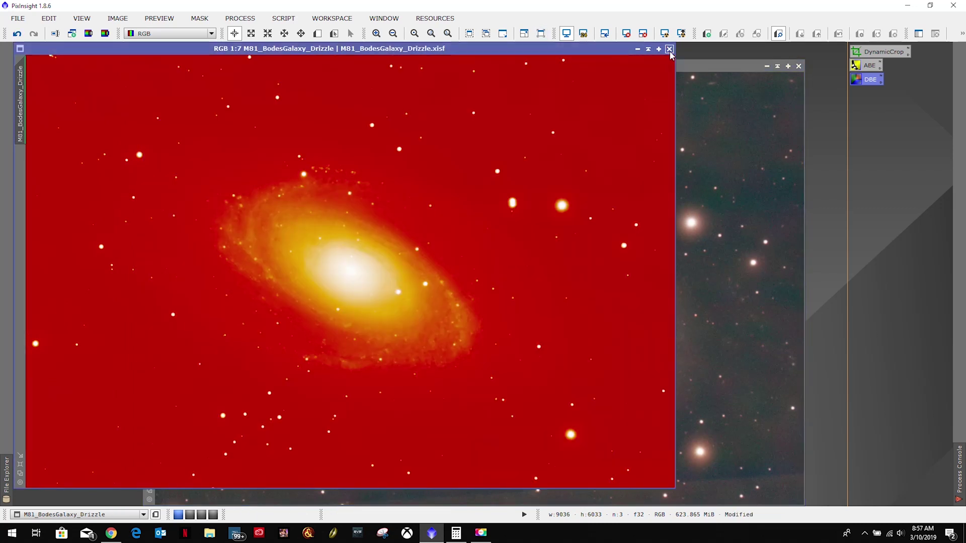
{"action": "left_click", "coordinate": [669, 49]}
{"action": "left_click", "coordinate": [460, 290]}
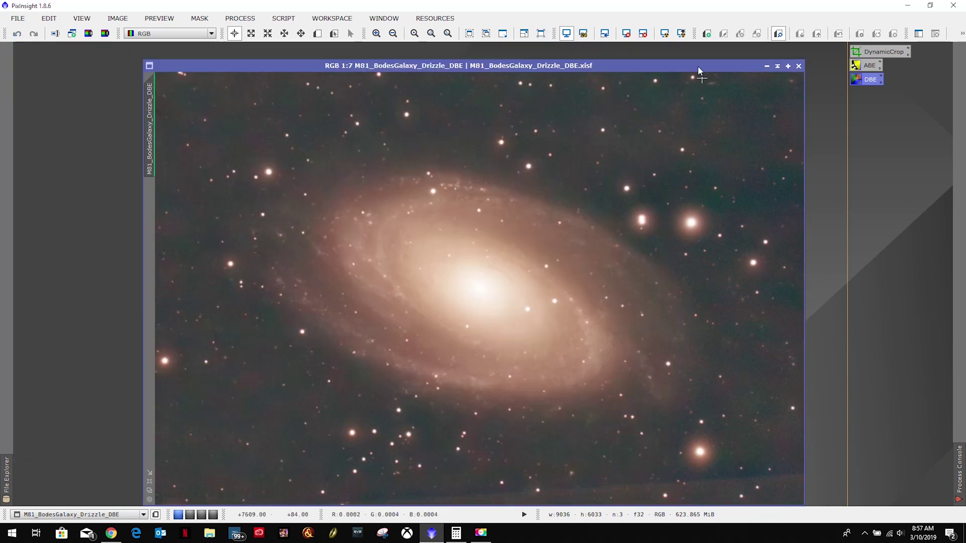
{"action": "left_click_drag", "start_coordinate": [322, 68], "coordinate": [185, 50]}
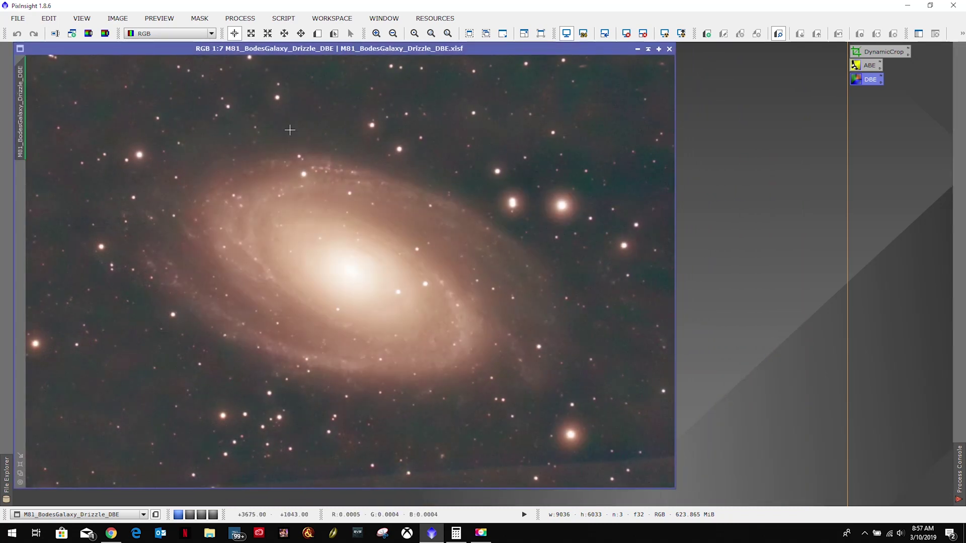